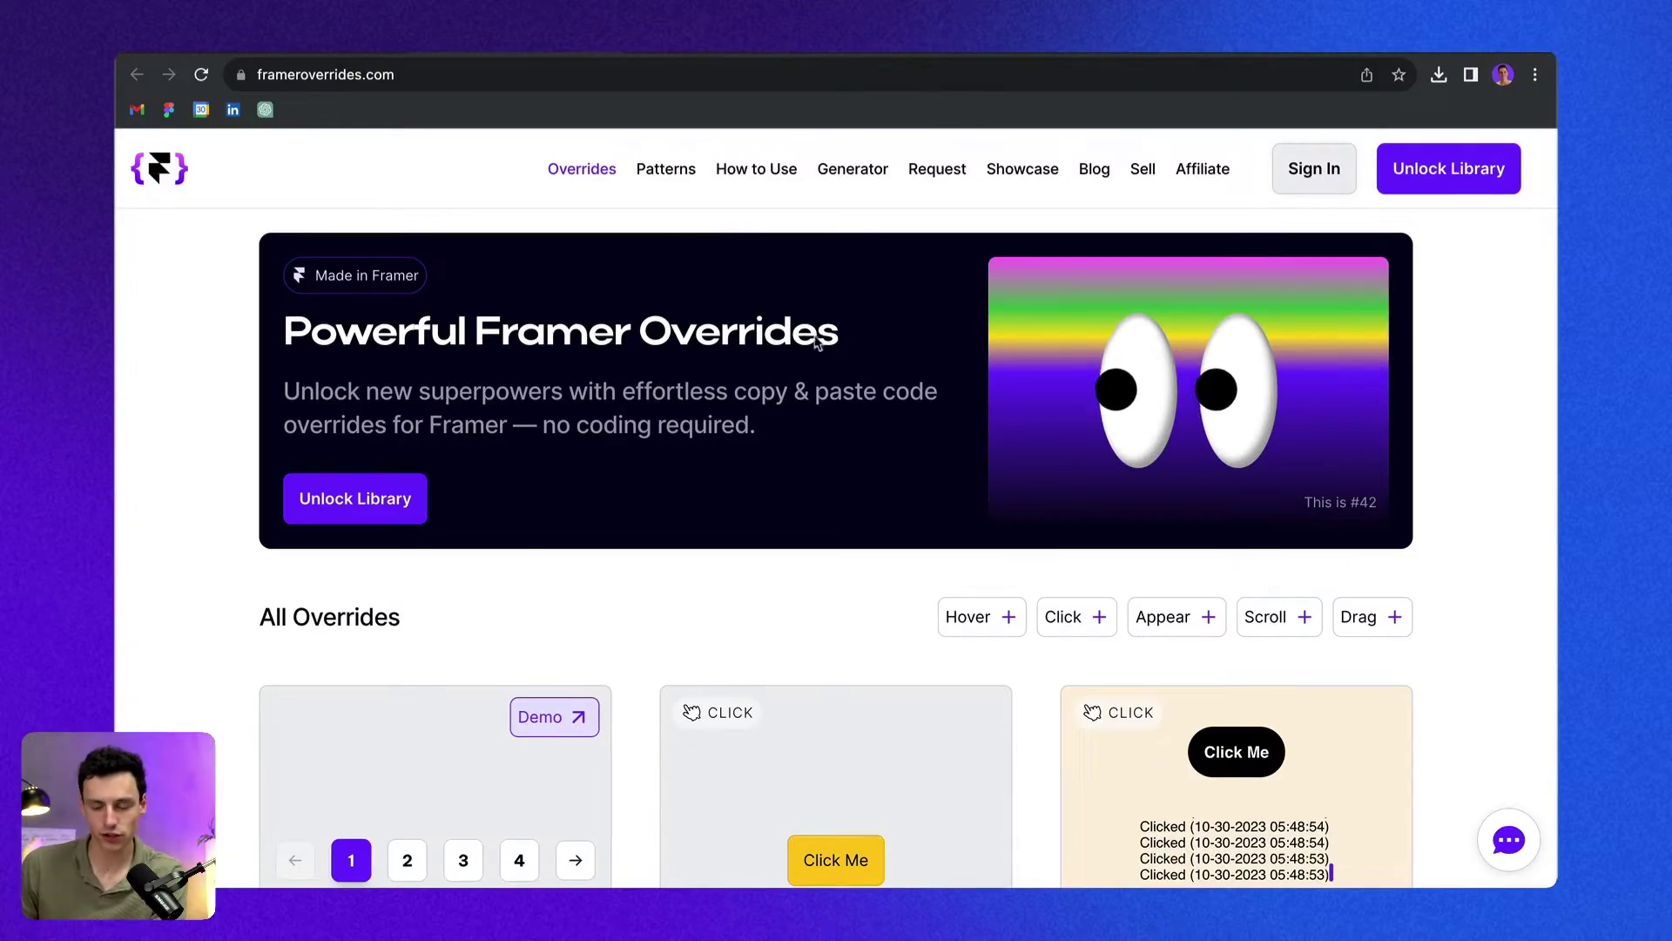
# - Scroll through the frameroverrides.com site to browse the available overrides
pyautogui.scroll(-2, 897, 498)
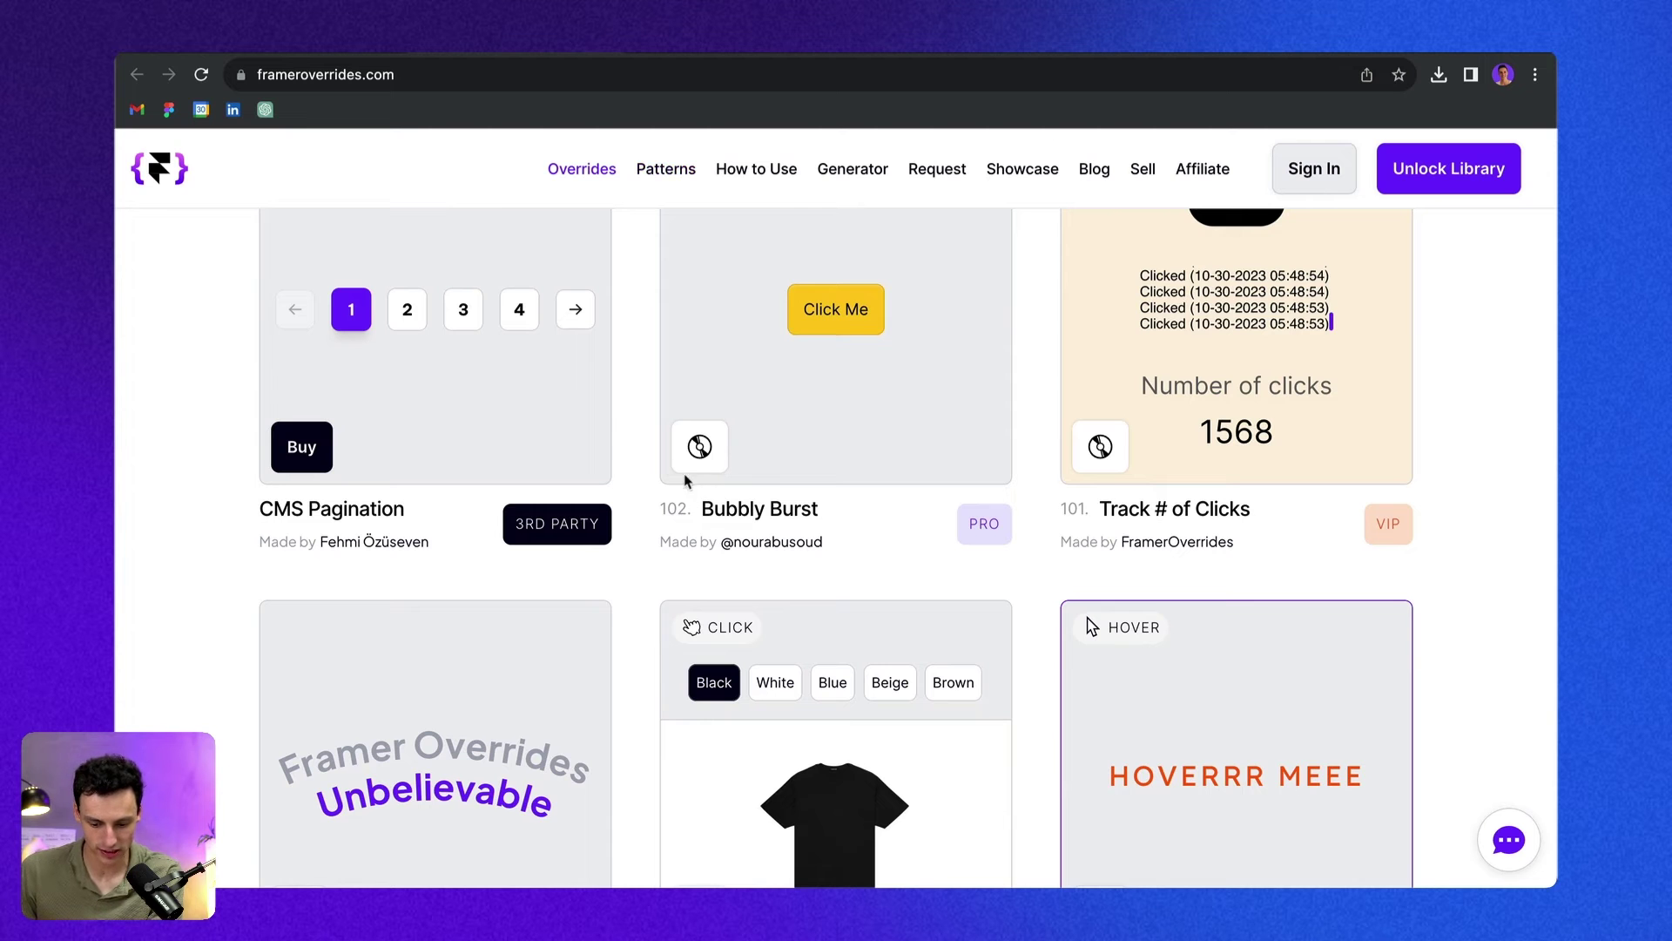
pyautogui.scroll(-5, 579, 436)
pyautogui.scroll(-8, 571, 440)
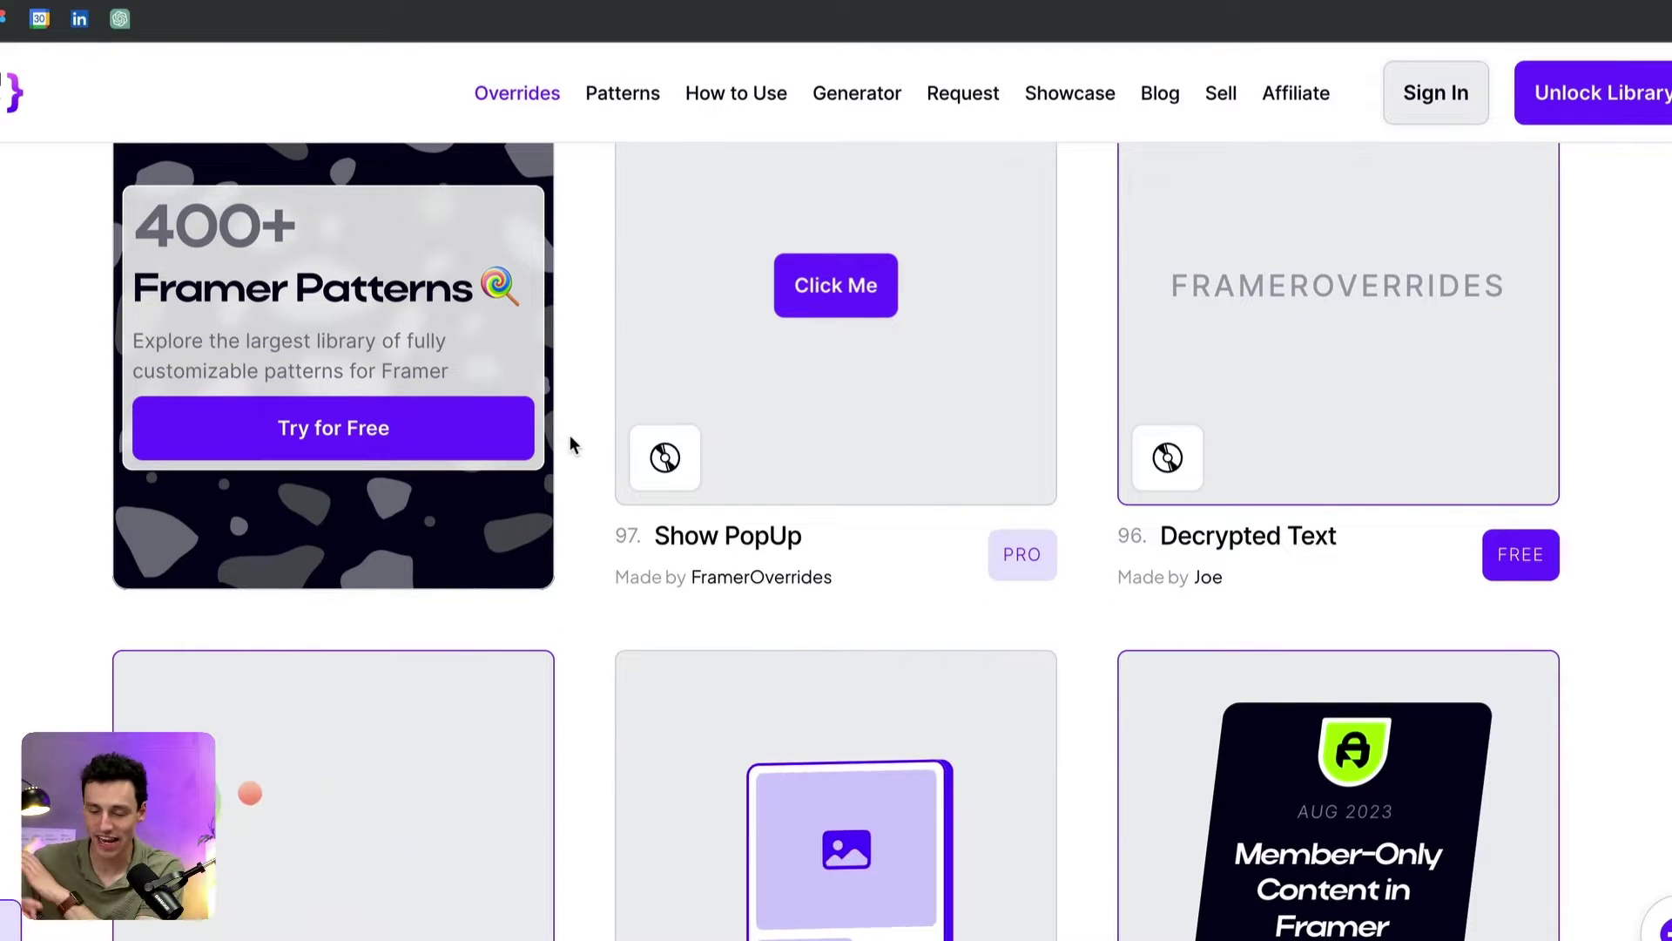
pyautogui.scroll(-3, 570, 443)
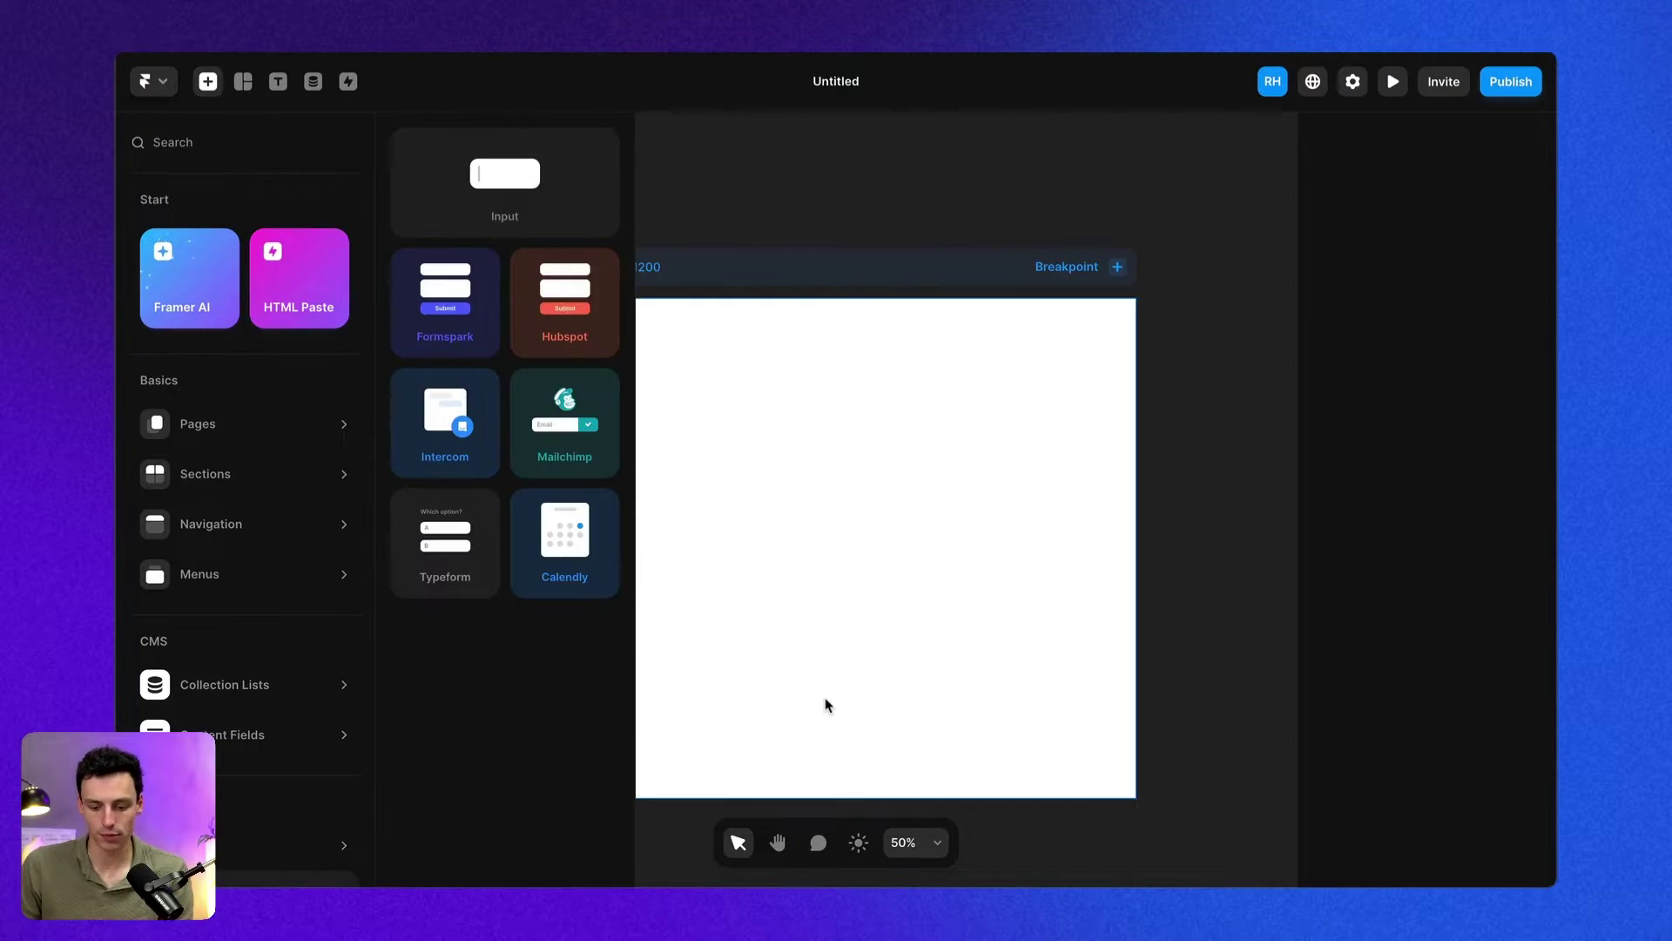
# - Draw a 472 × 358 frame on the Framer Desktop page
pyautogui.click(992, 428)
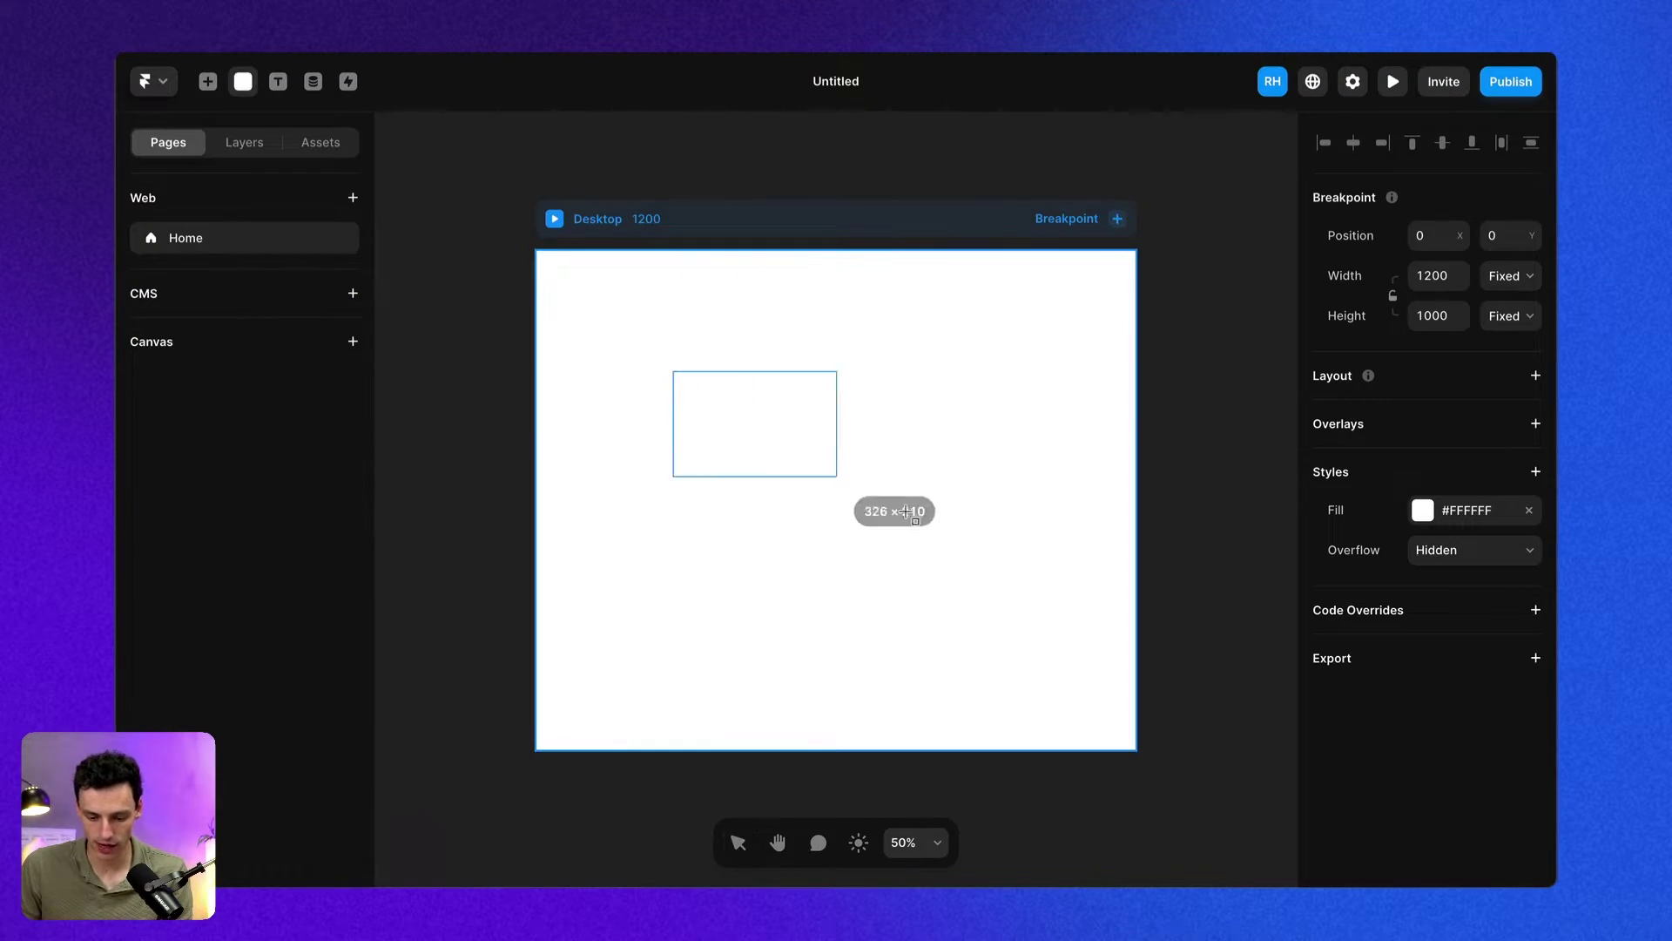
pyautogui.moveTo(906, 550); pyautogui.dragTo(908, 551)
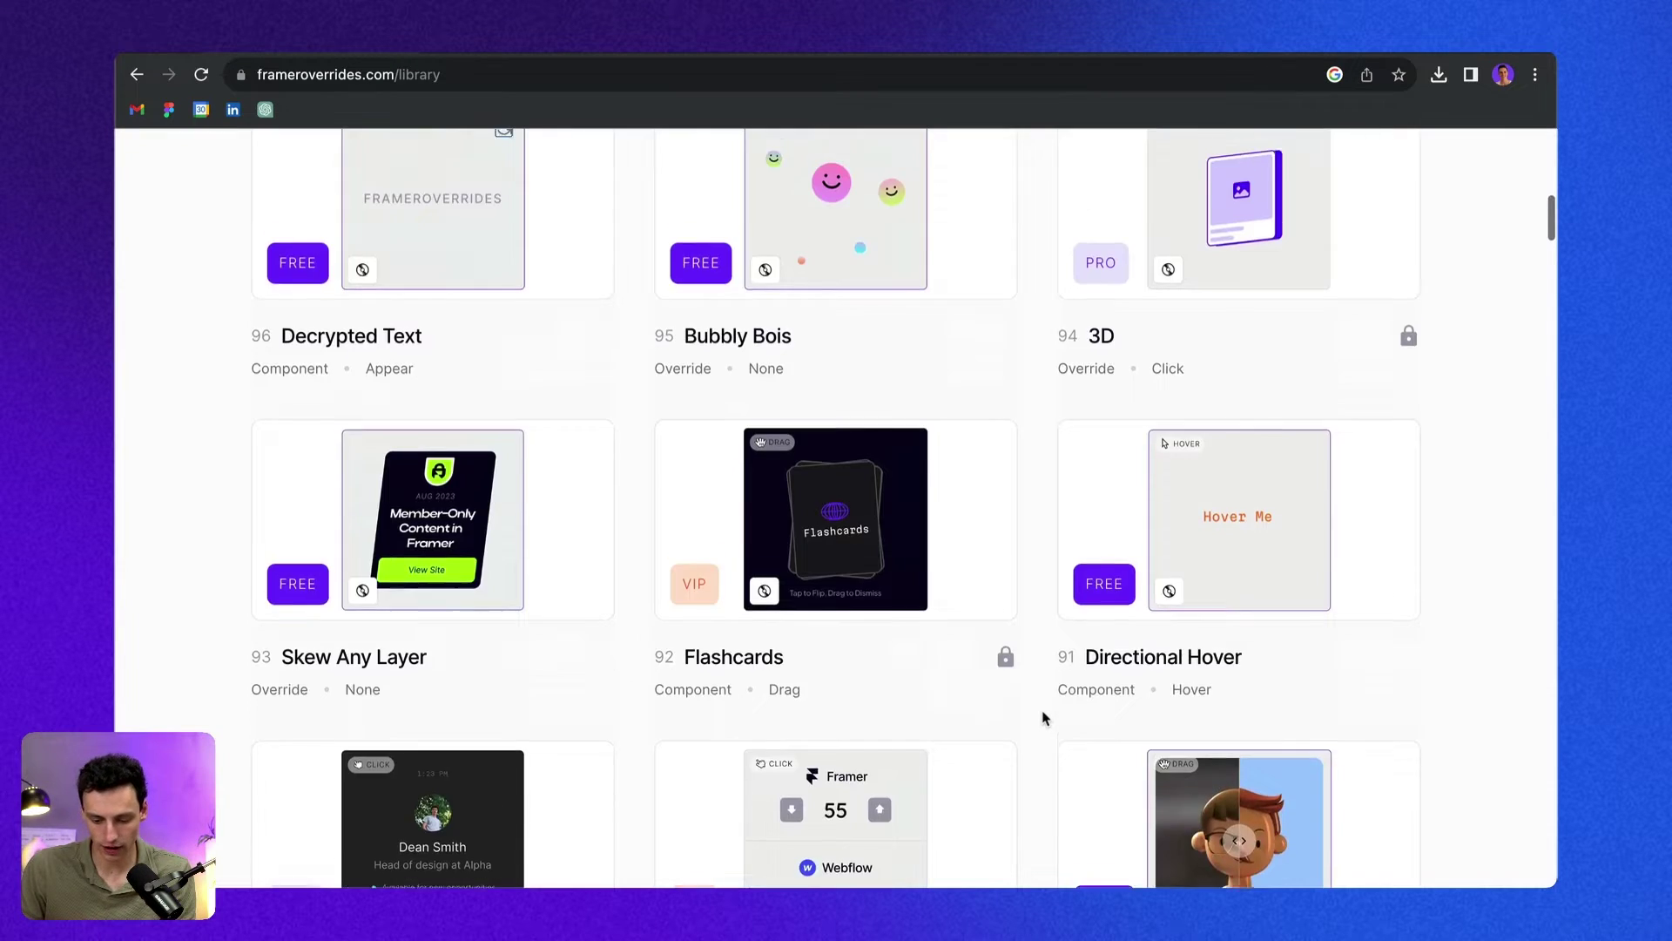
pyautogui.scroll(10, 1042, 717)
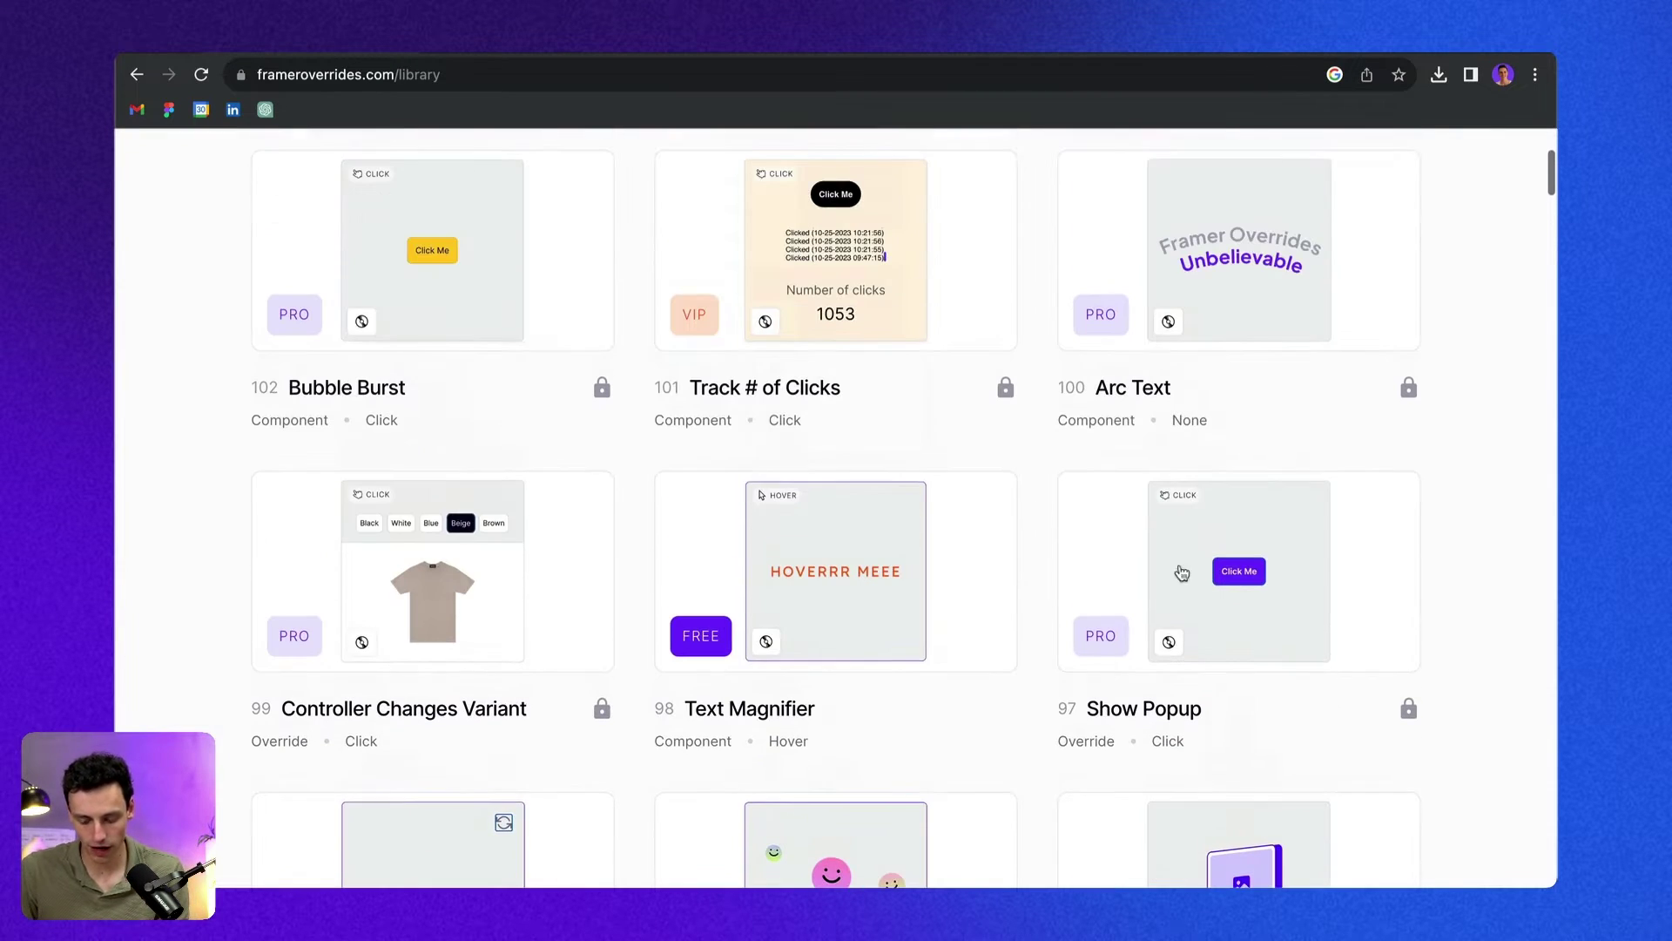
# - Open the Skew Any Layer card in the library and copy its override code
pyautogui.scroll(-8, 831, 372)
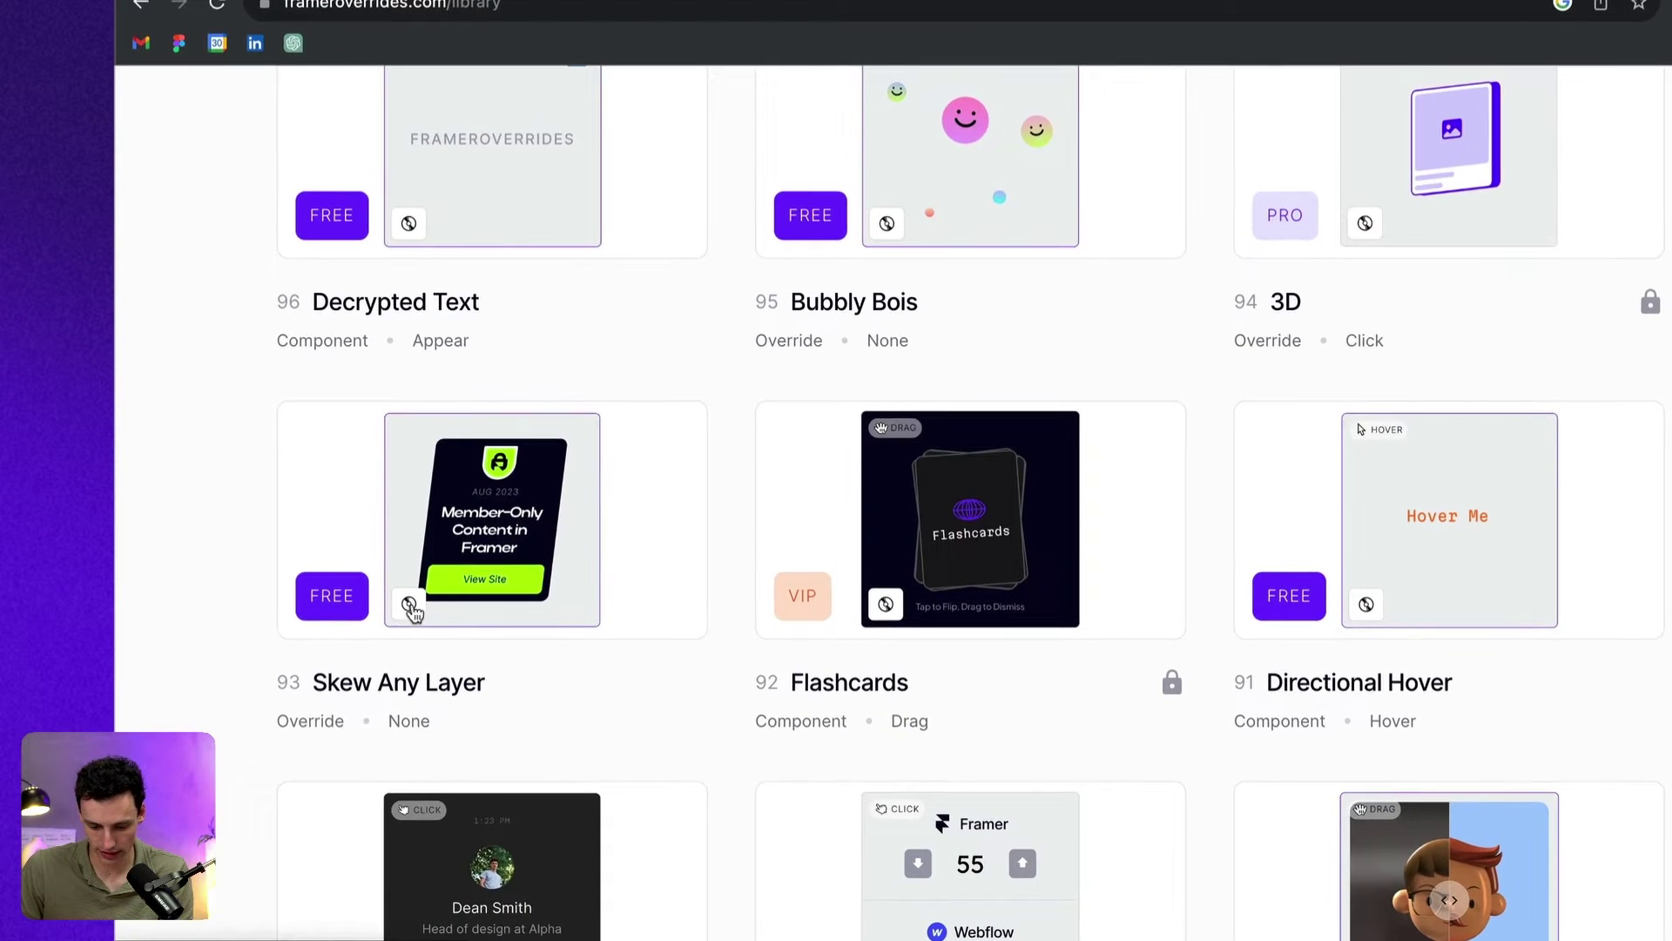
pyautogui.click(405, 610)
pyautogui.scroll(-10, 1020, 531)
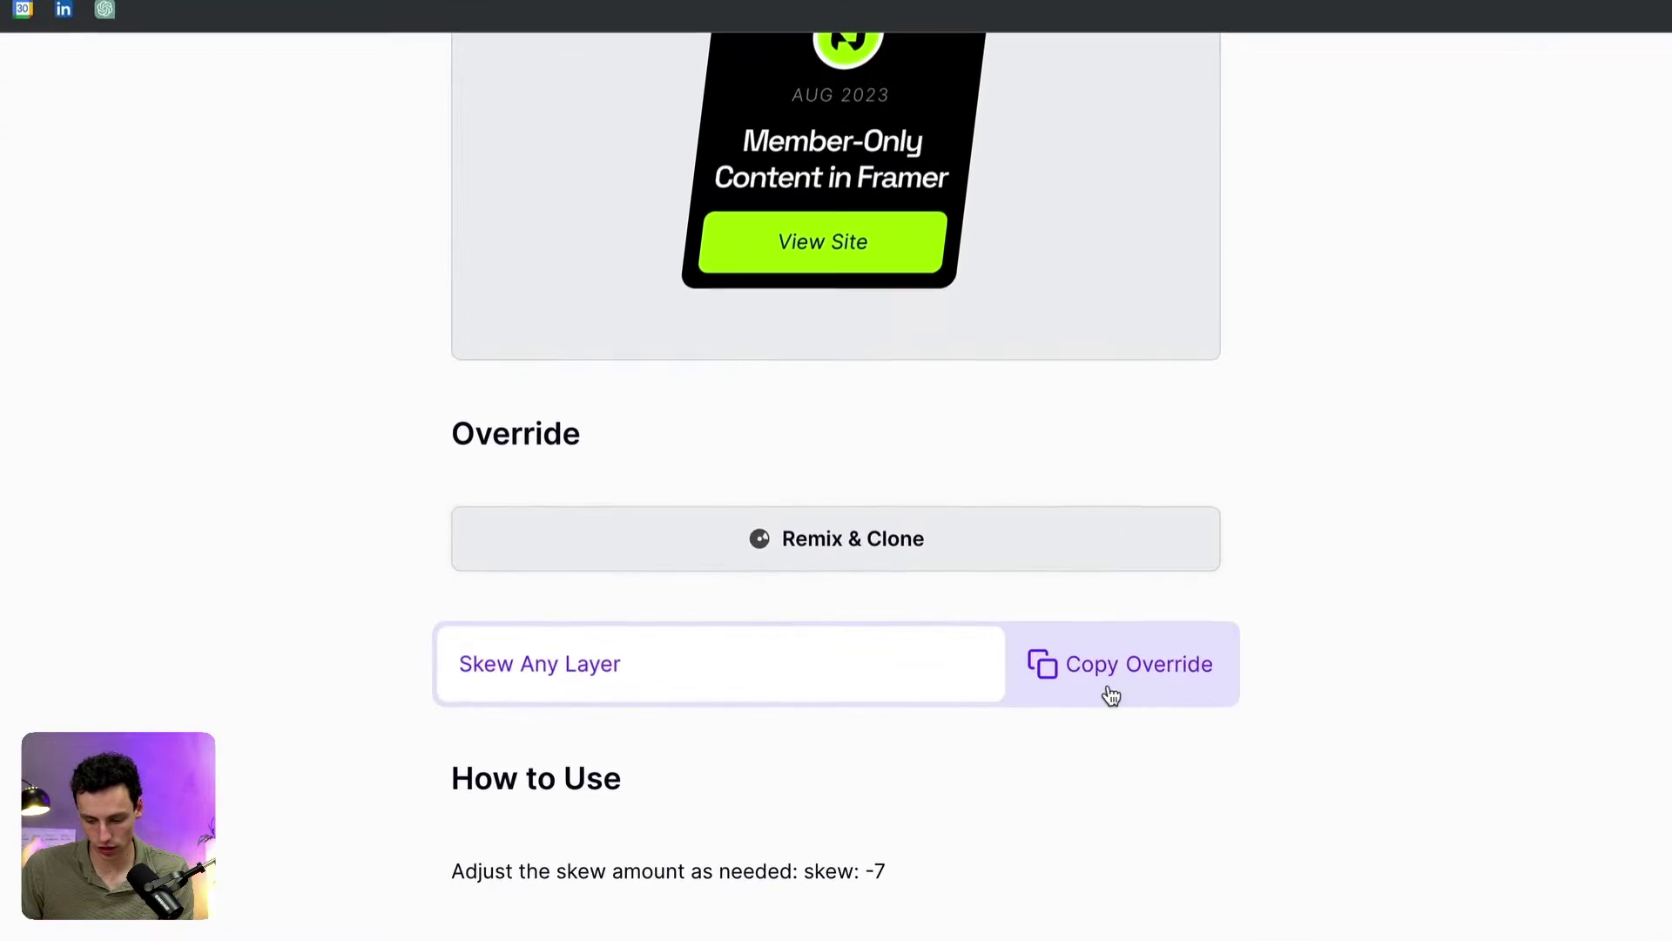
pyautogui.click(1056, 636)
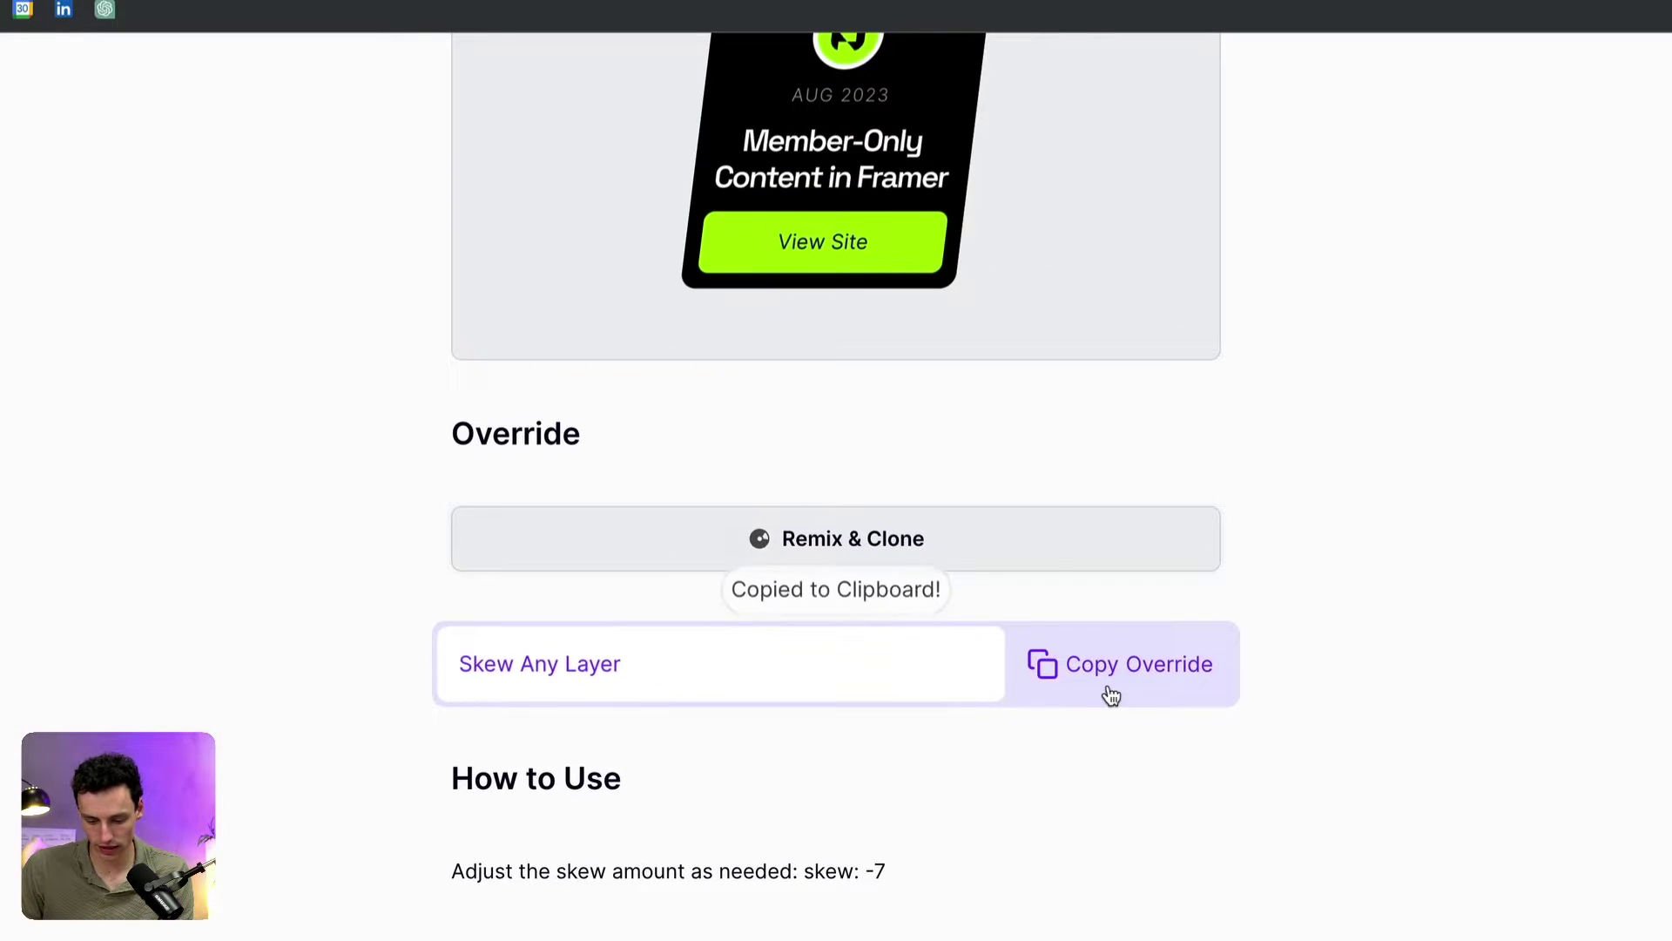
pyautogui.scroll(-4, 975, 722)
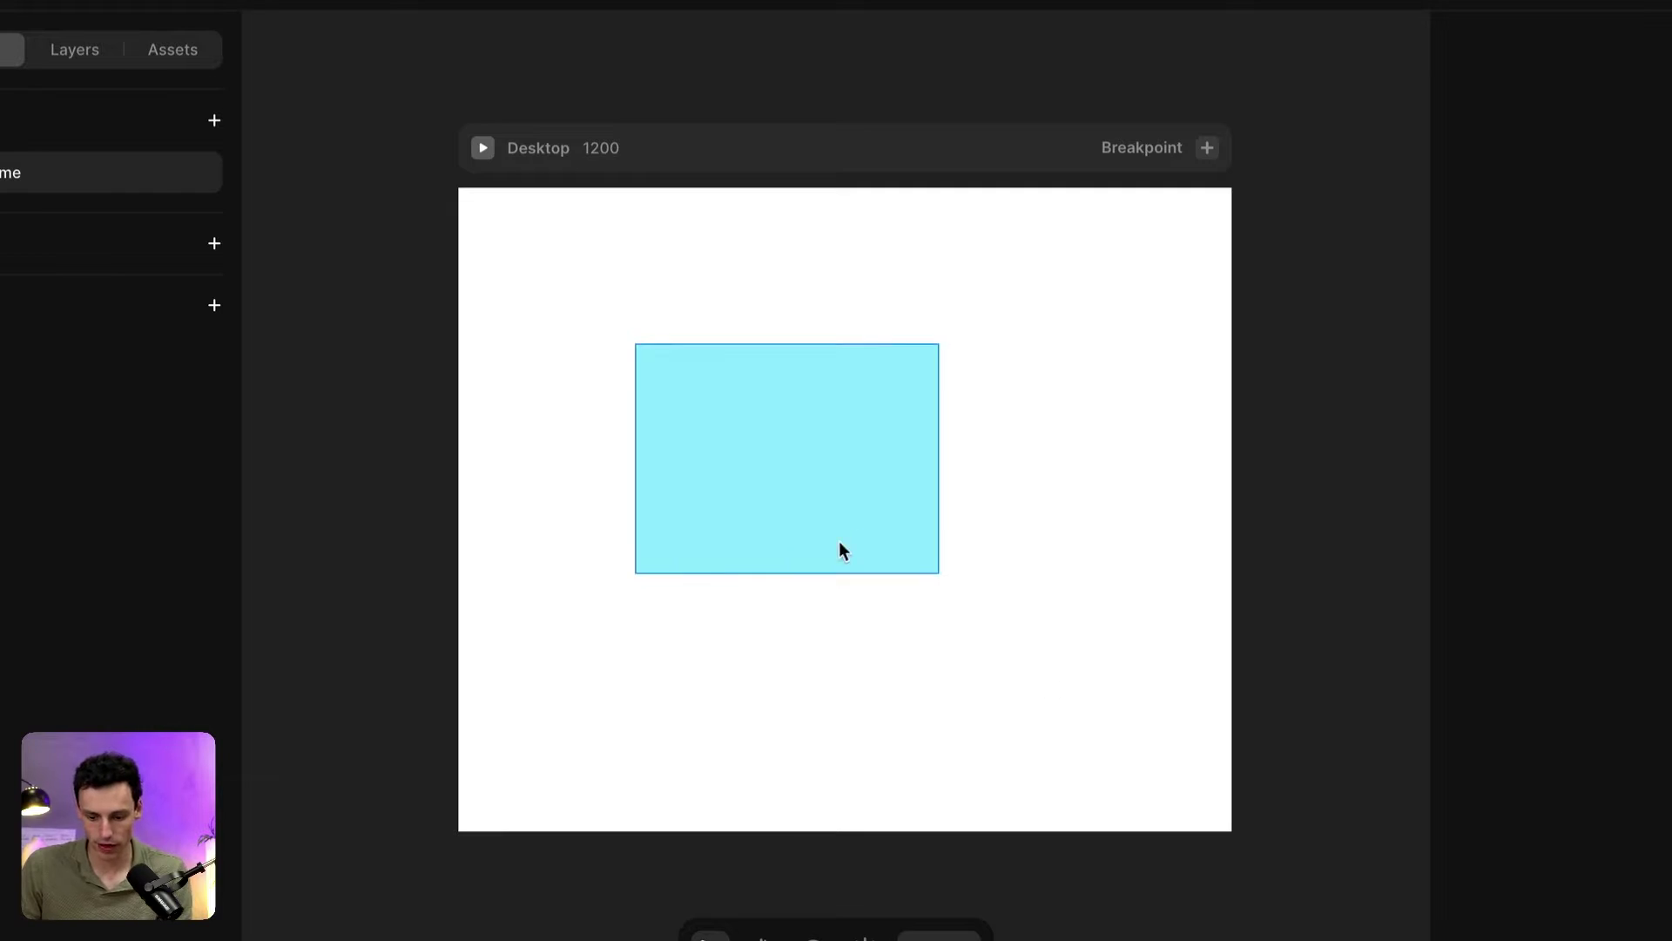
# - Add a code override to the cyan frame and create a new override file named Skew
pyautogui.click(857, 525)
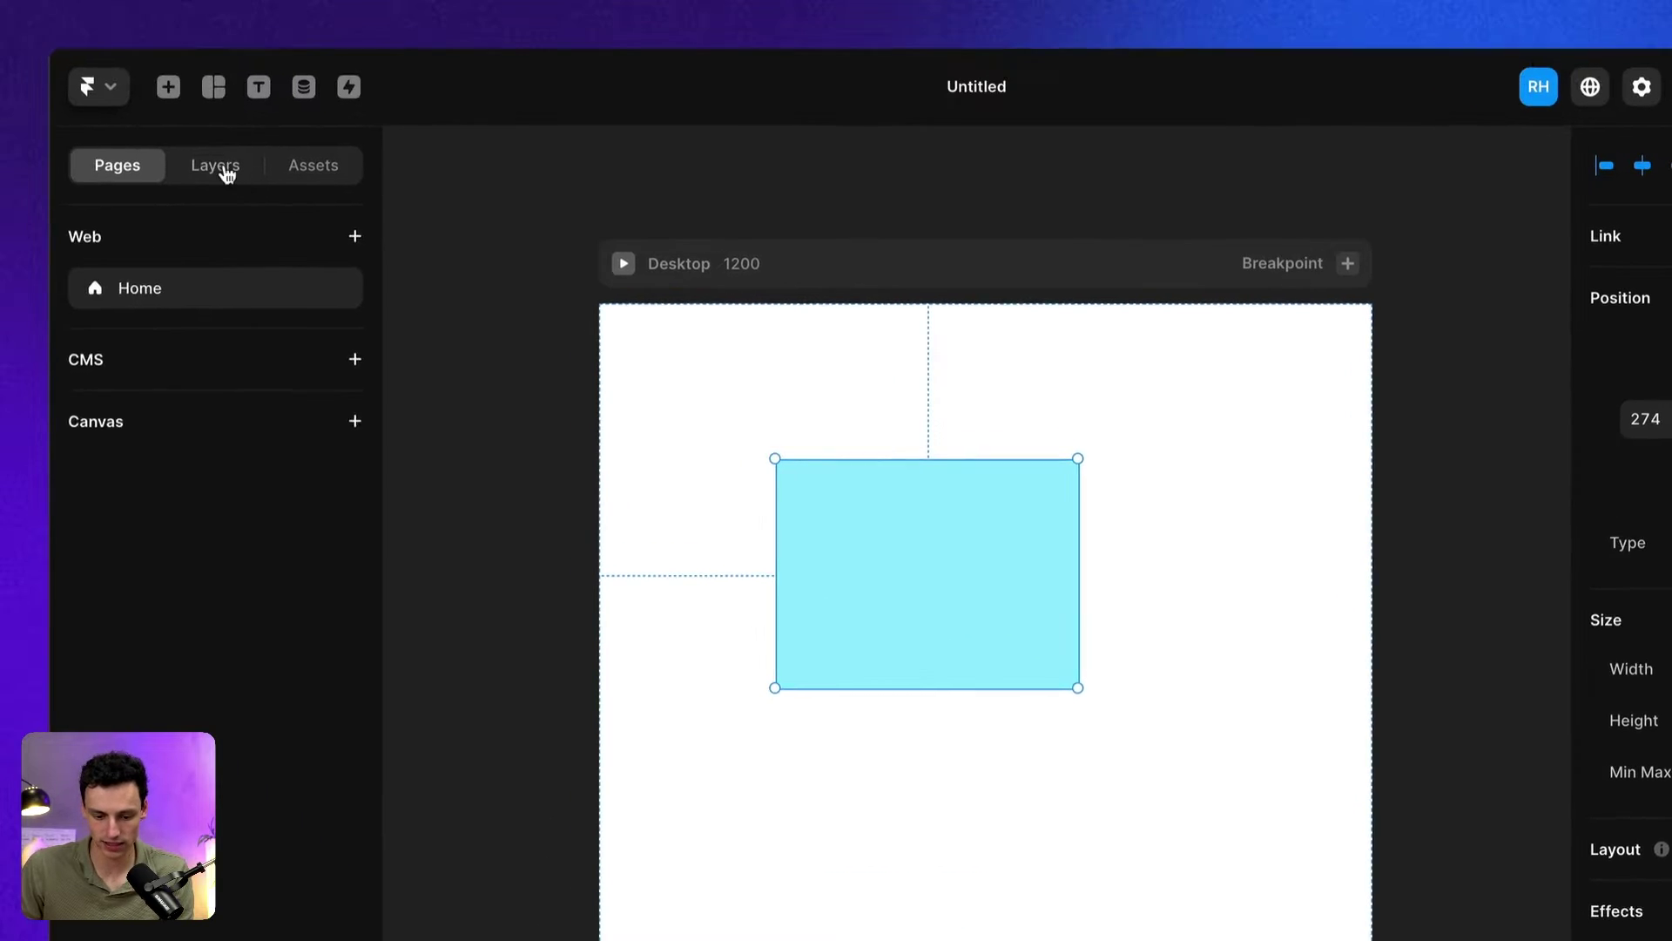
pyautogui.click(74, 50)
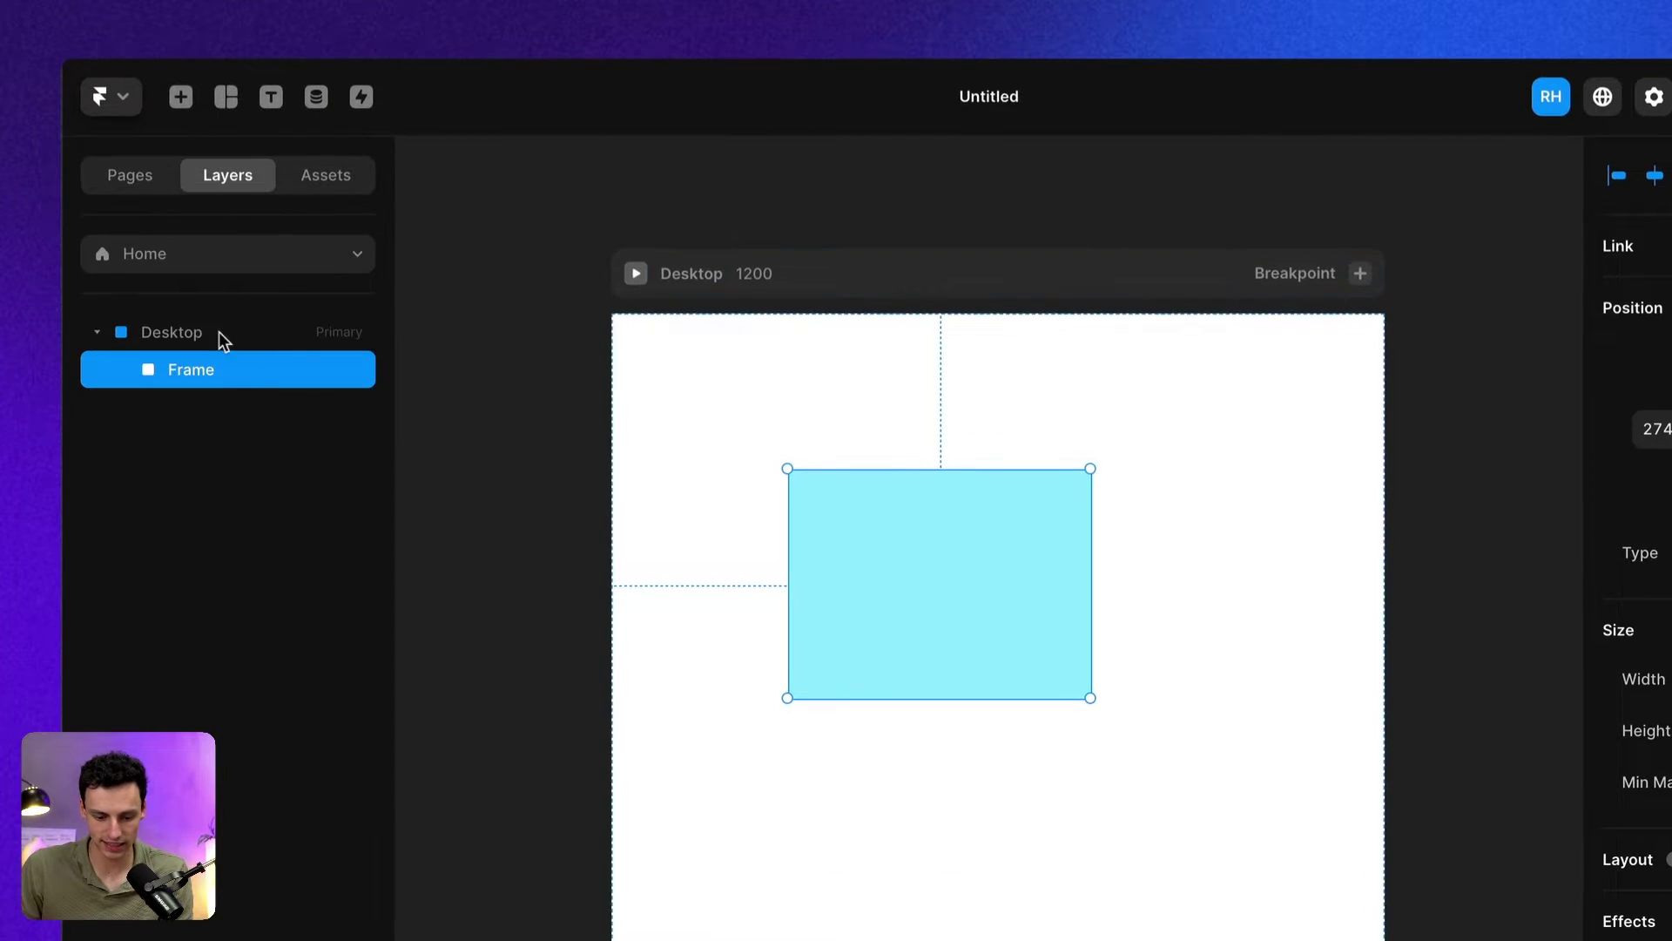
pyautogui.scroll(-7, 1494, 722)
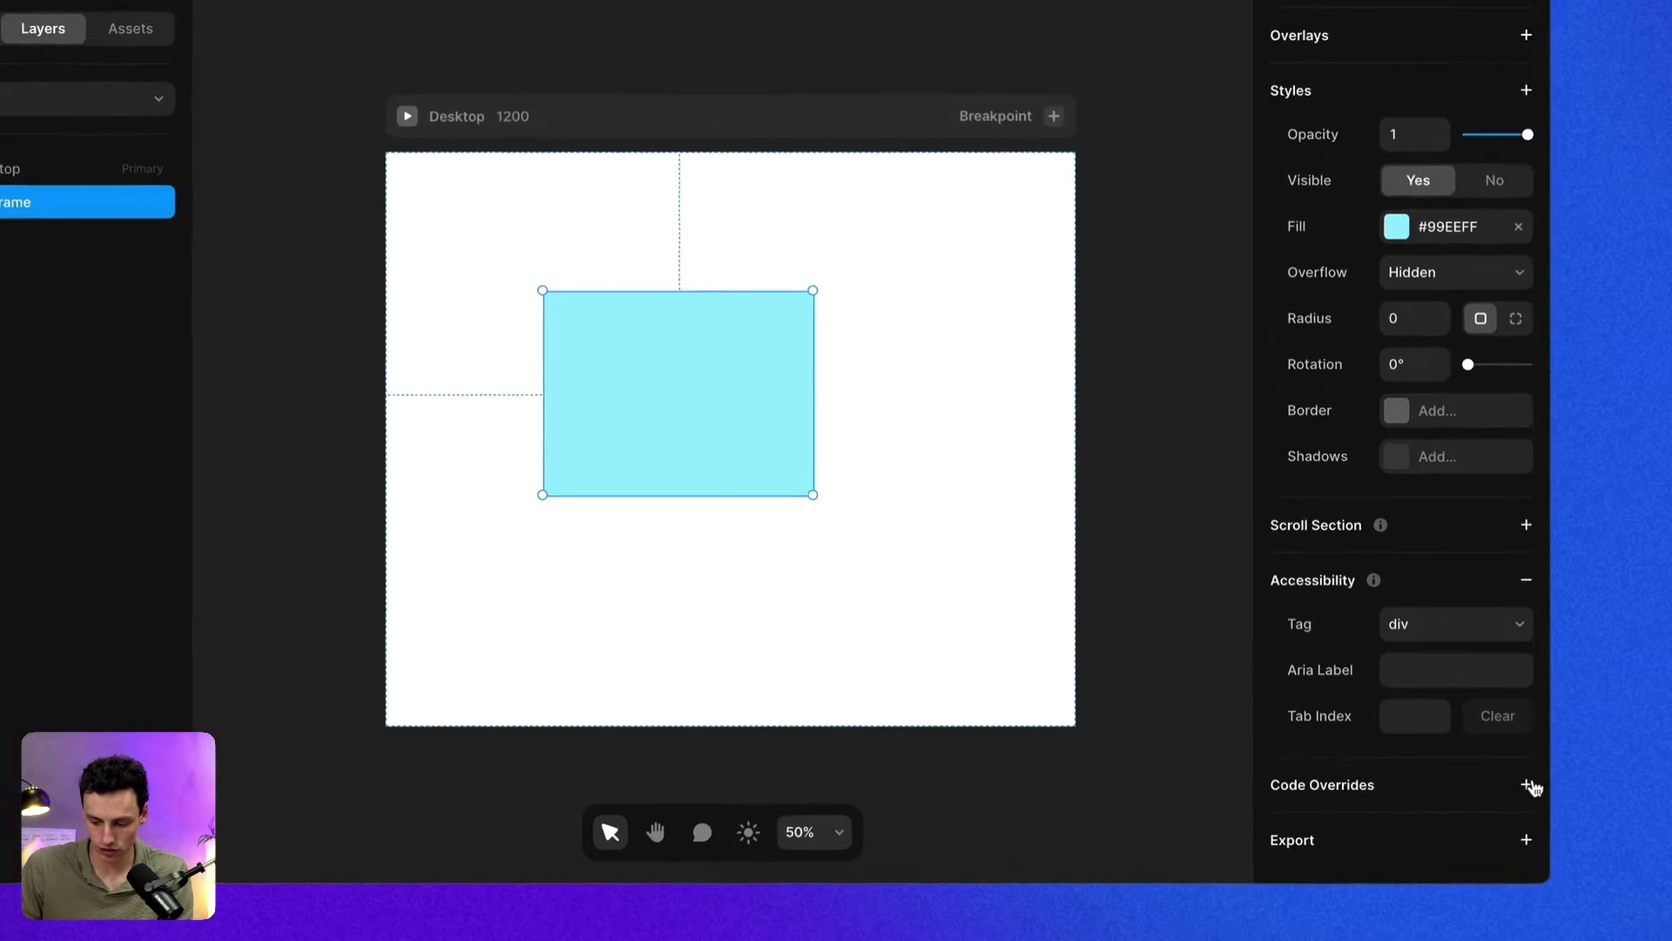
pyautogui.click(1530, 798)
pyautogui.scroll(-1, 1534, 787)
pyautogui.click(1441, 776)
pyautogui.click(1428, 830)
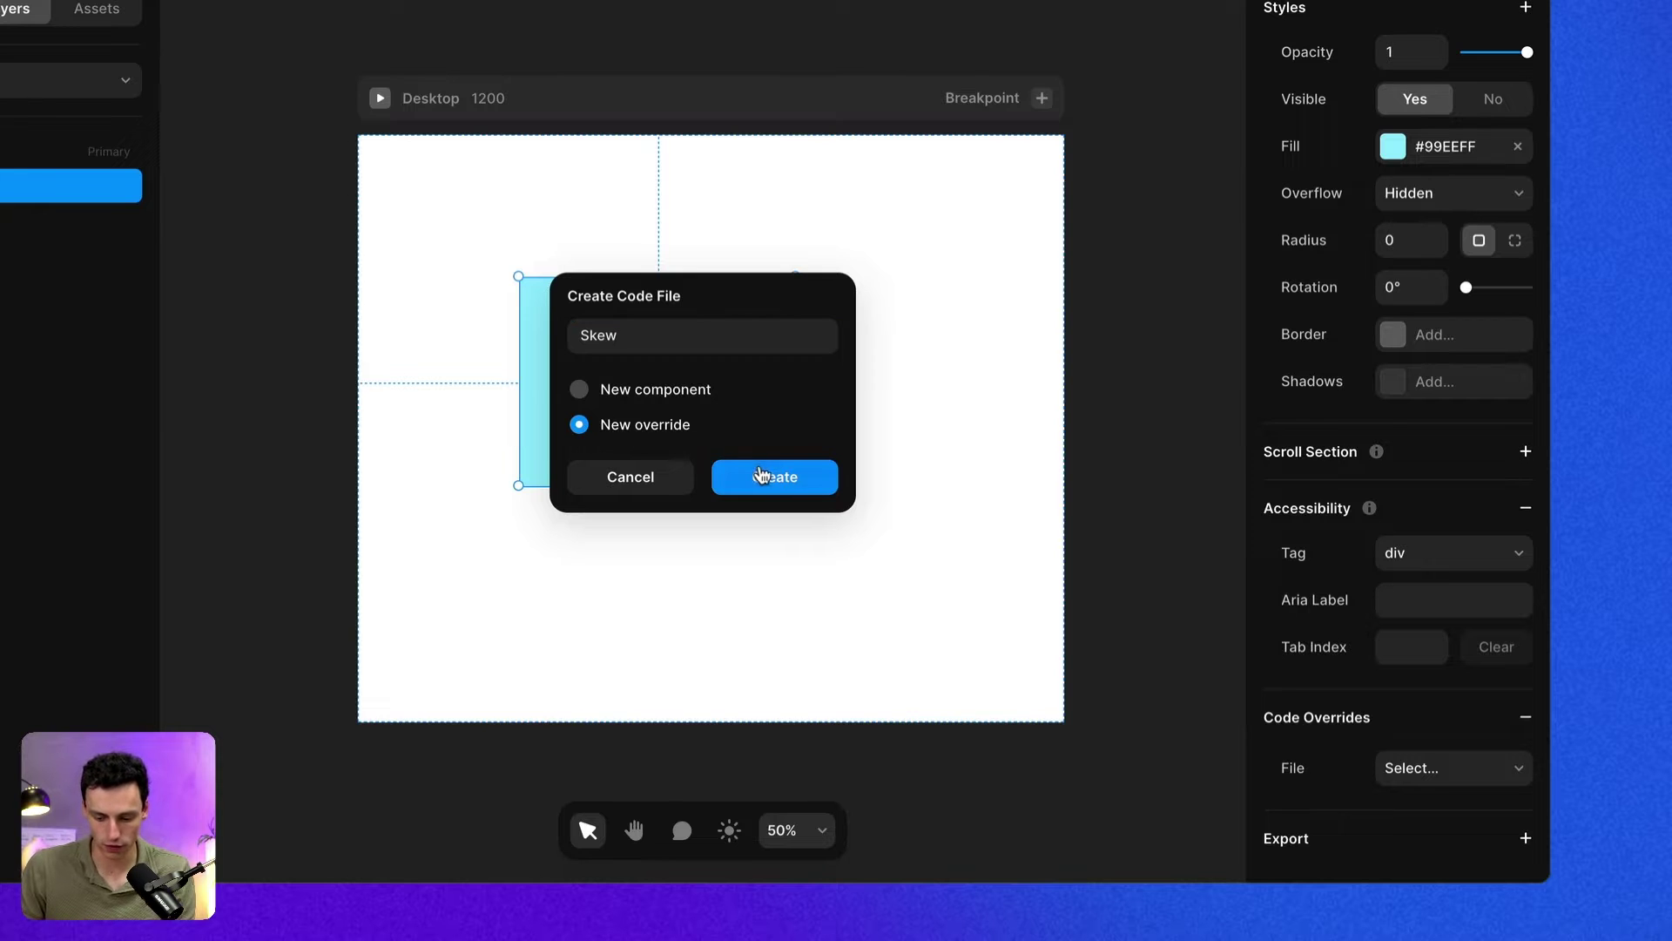
pyautogui.click(761, 474)
# - Replace the placeholder code in Skew with the copied skew override code
pyautogui.scroll(-5, 839, 579)
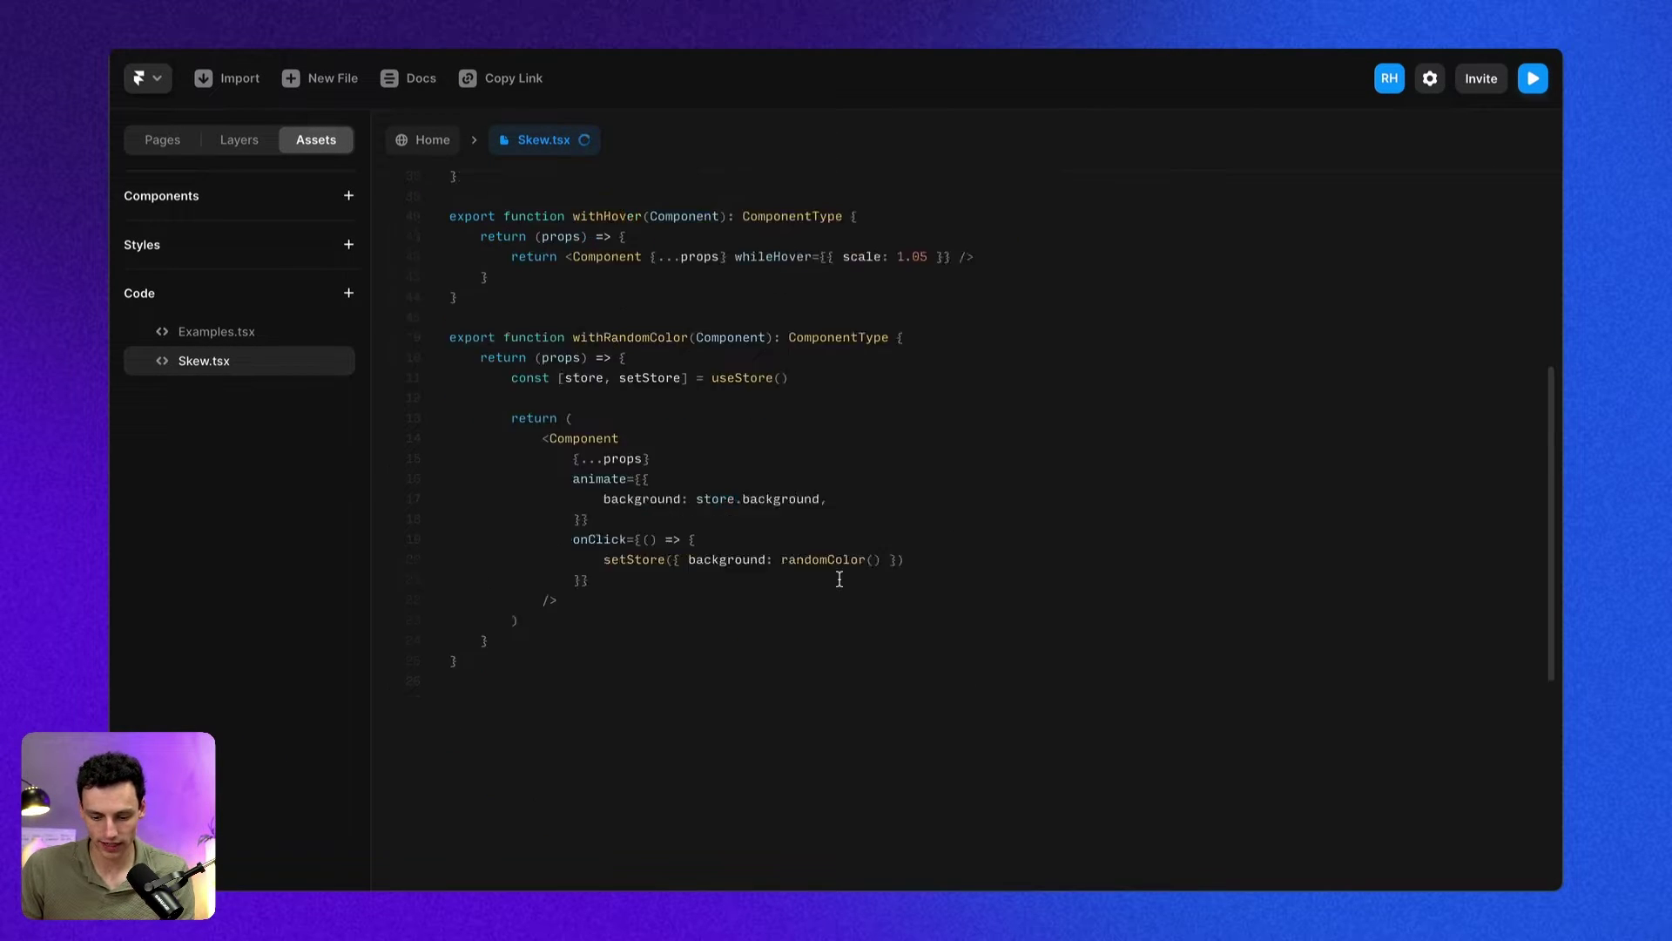
pyautogui.scroll(-5, 839, 579)
pyautogui.press('super+a')
pyautogui.press('BackSpace')
pyautogui.press('super+v')
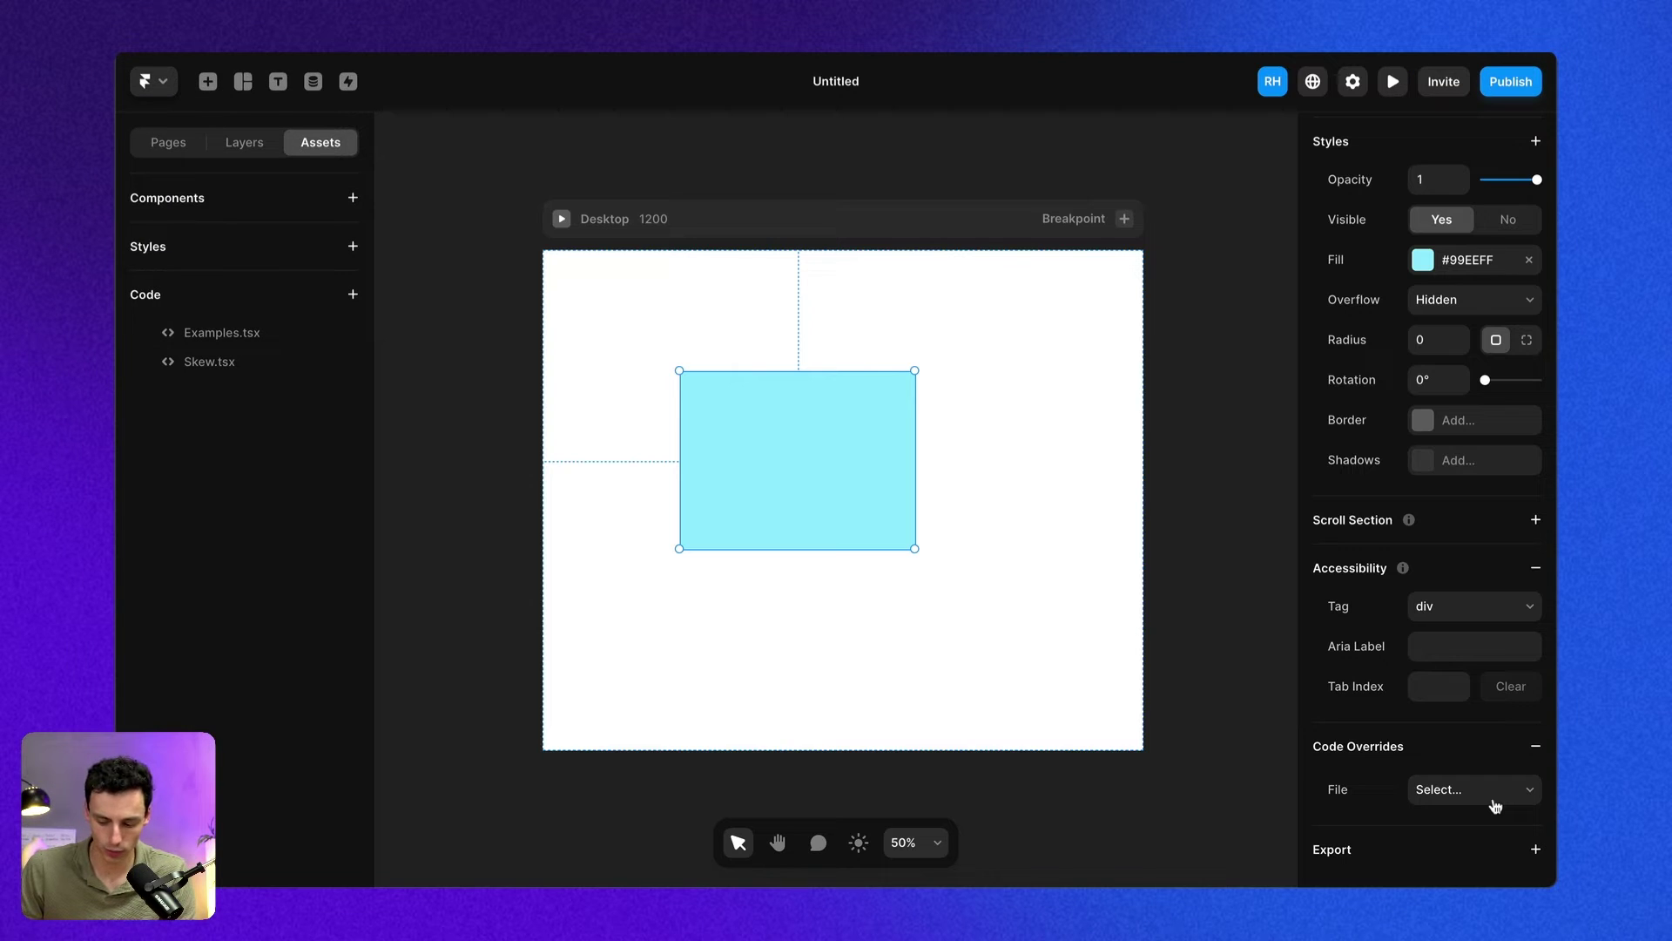
# - Assign the Skew file's withSkew override to the frame and preview the parallelogram skew
pyautogui.click(1495, 805)
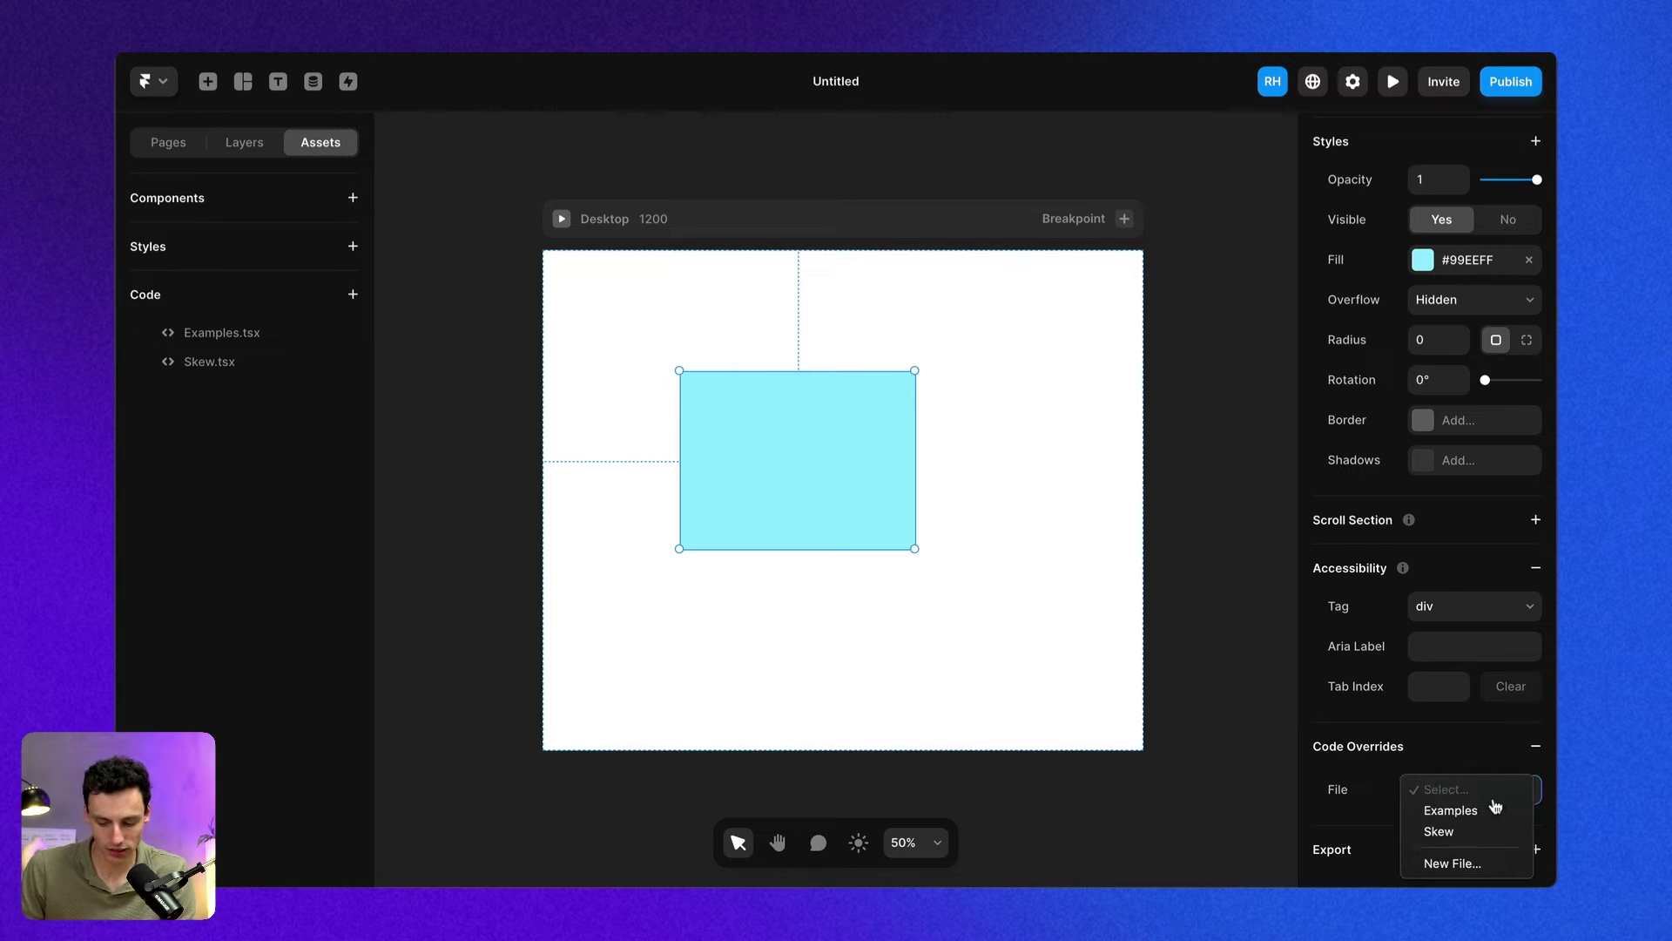
pyautogui.click(1442, 832)
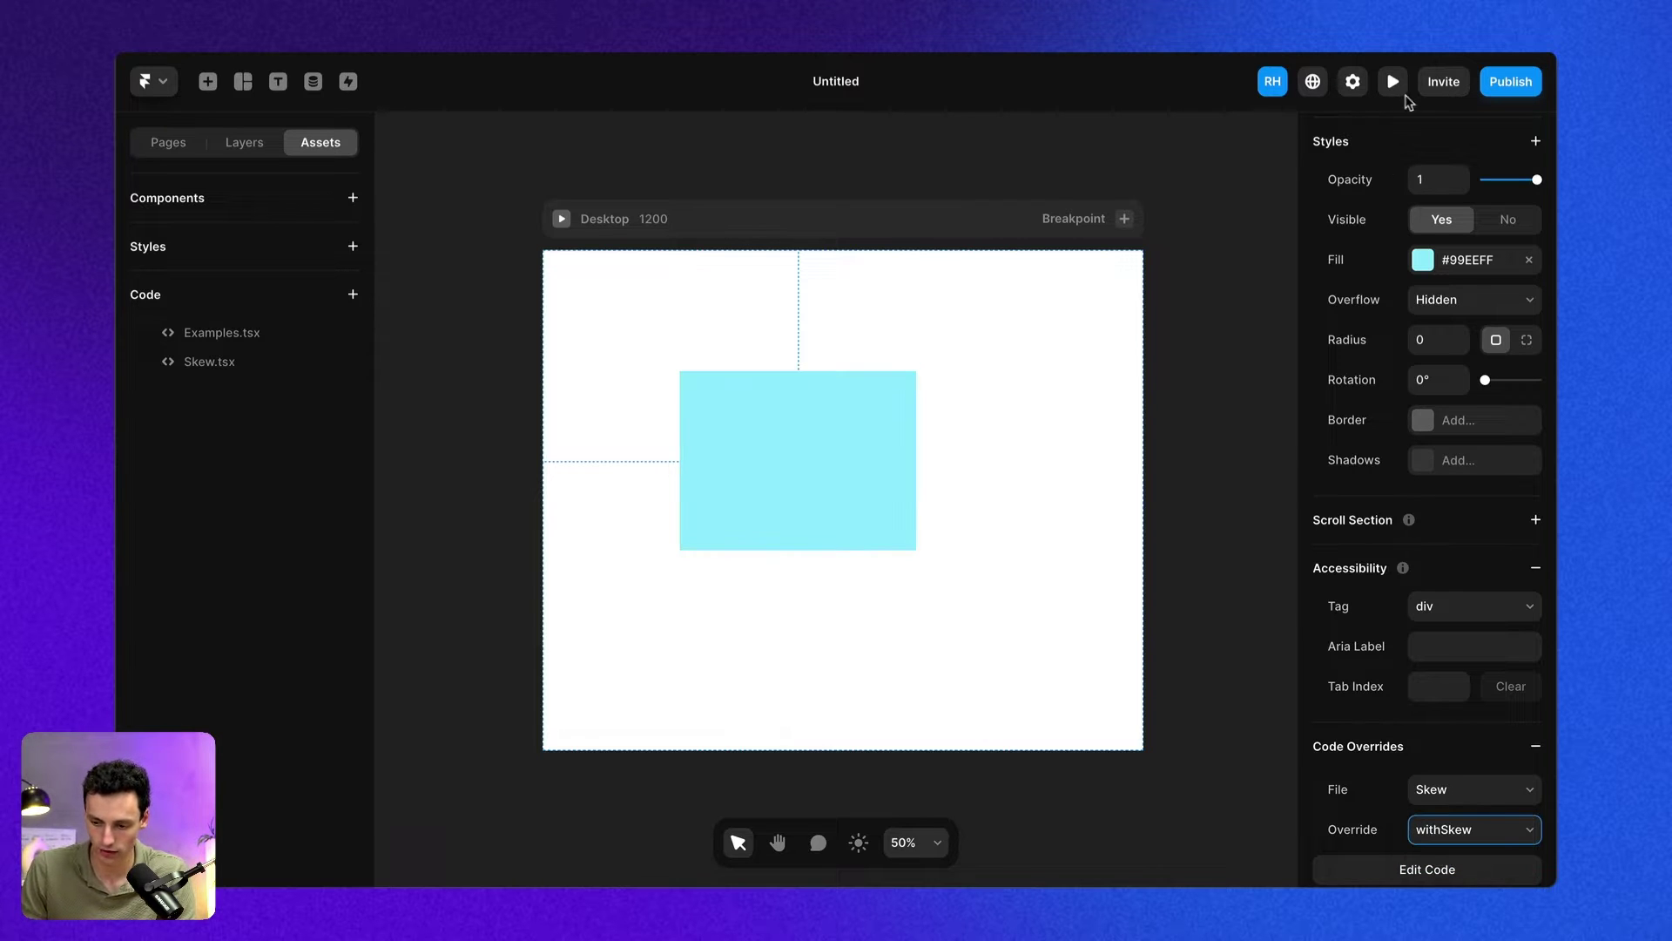
pyautogui.click(1395, 83)
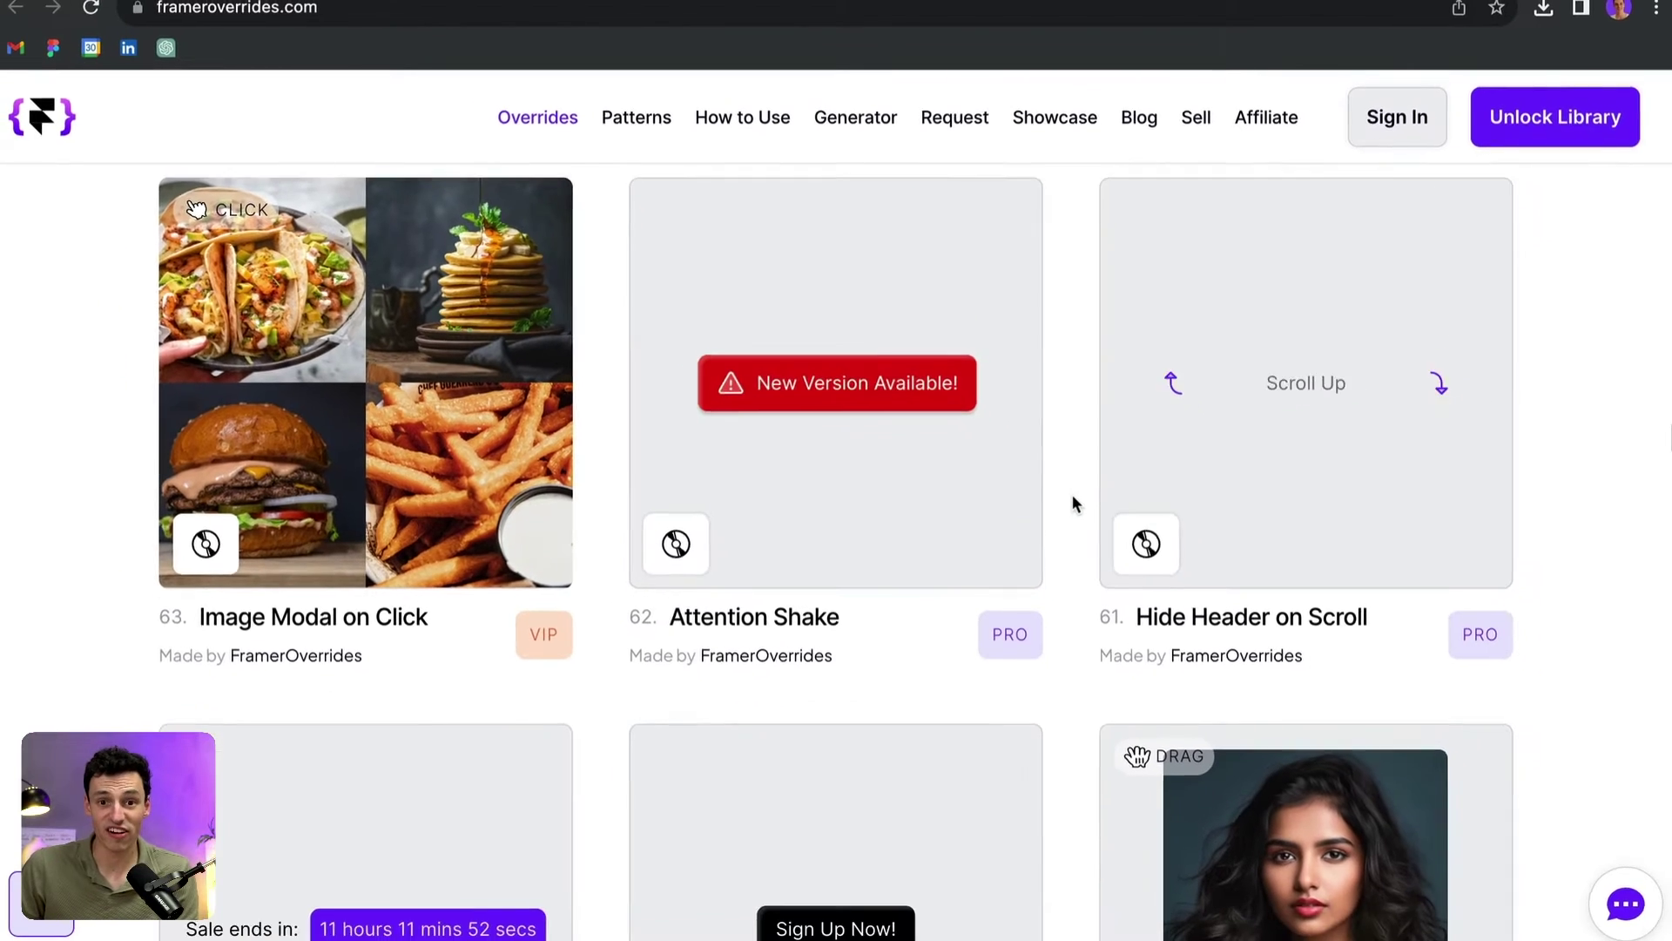
# - Scroll down the FramerOverrides card grid past Pomodoro Timer and Typing Effect
pyautogui.scroll(-10, 1071, 494)
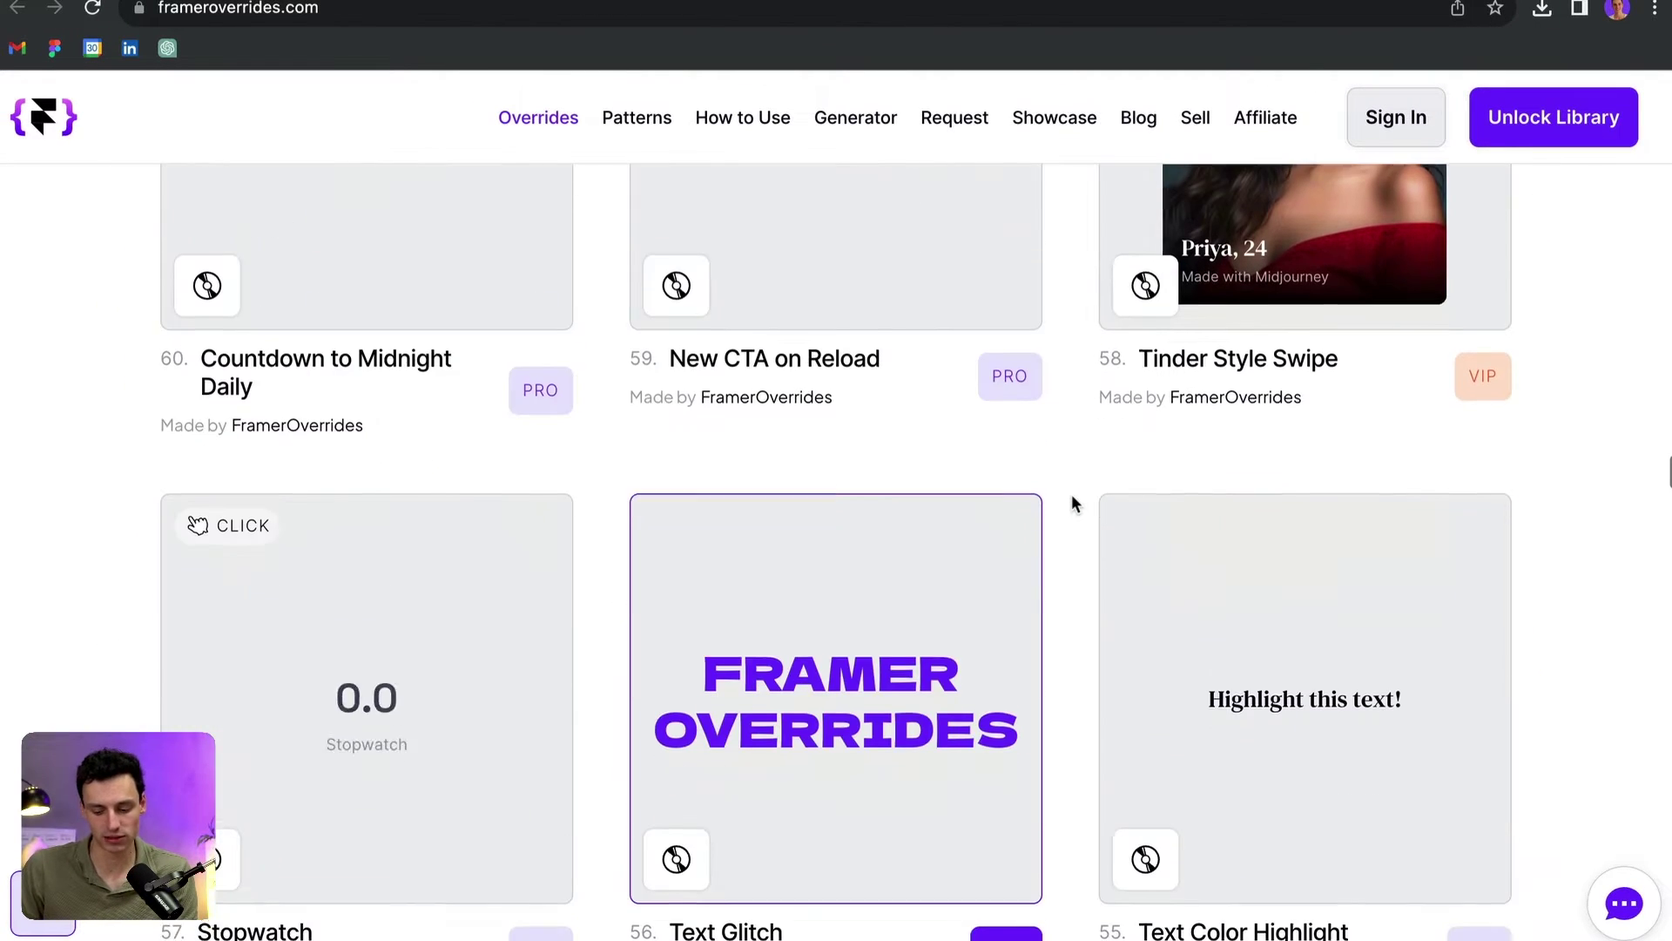
pyautogui.scroll(-10, 1072, 494)
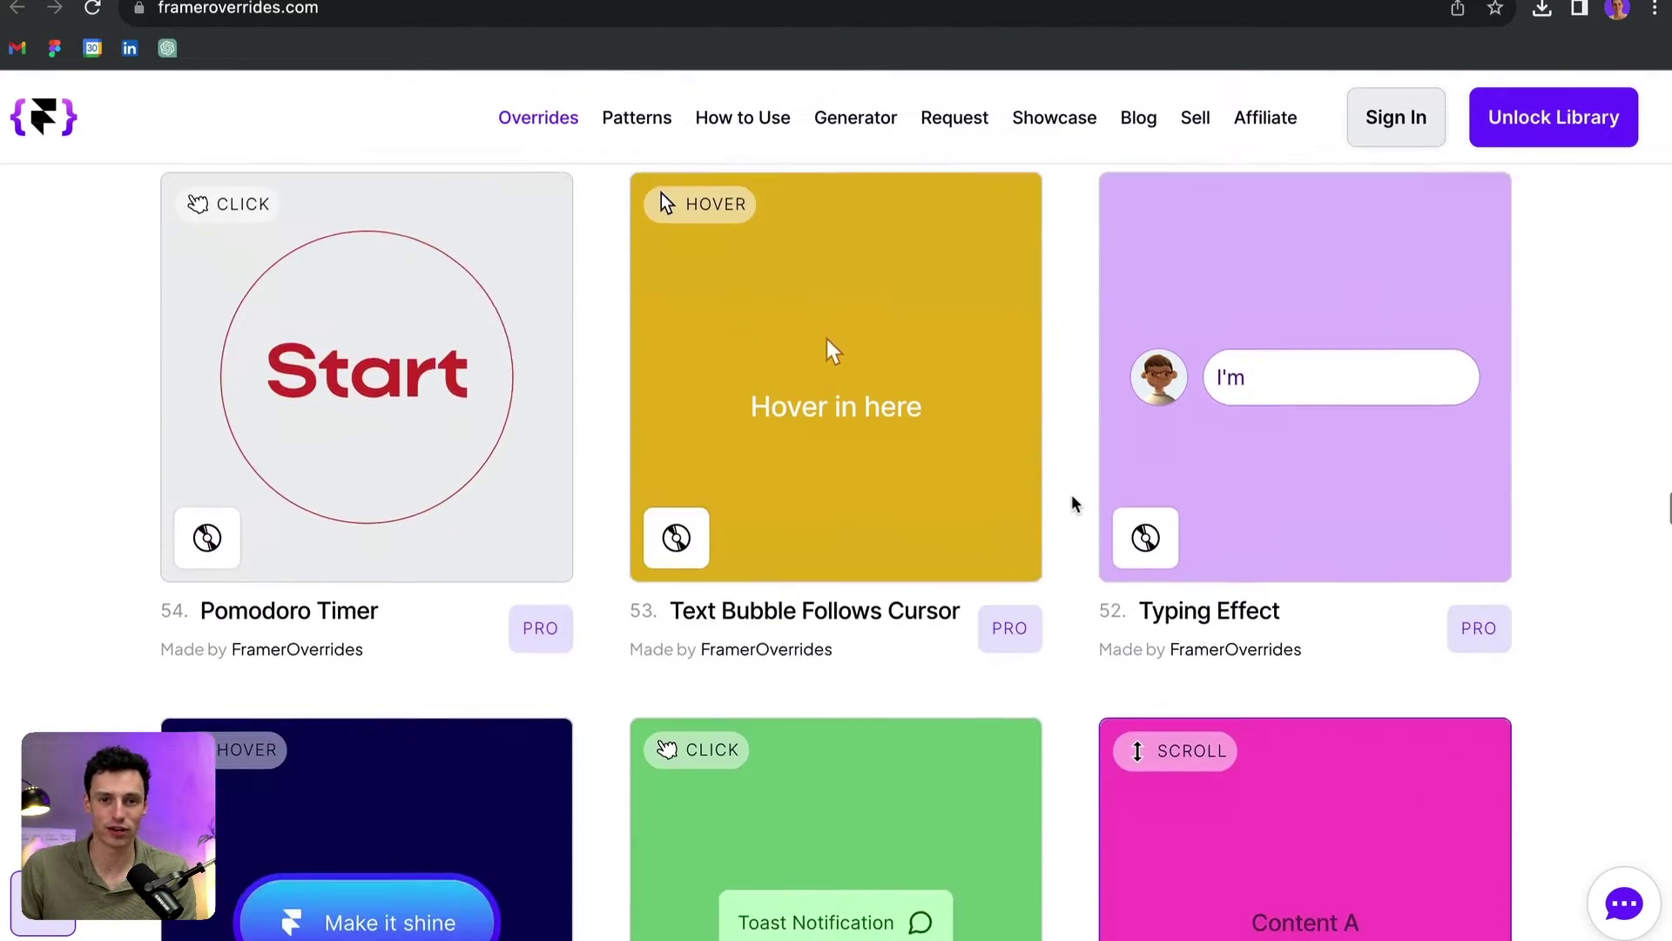
pyautogui.scroll(-8, 1072, 496)
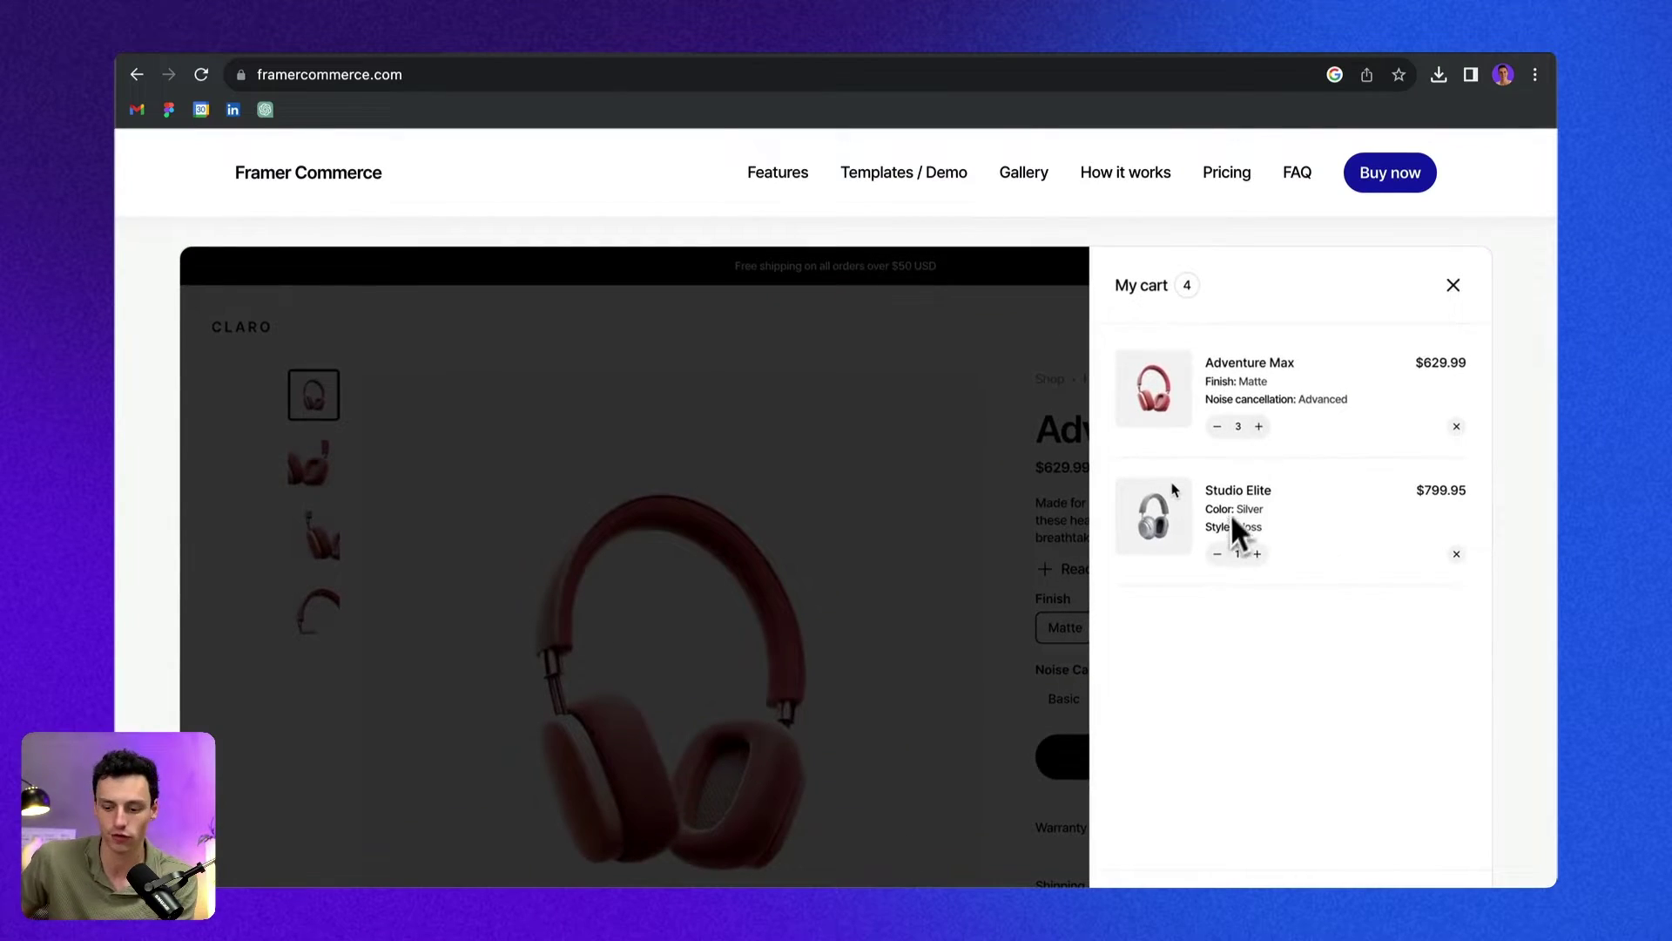
# - Remove Studio Elite from the Framer Commerce cart, then view the features section
pyautogui.click(1217, 554)
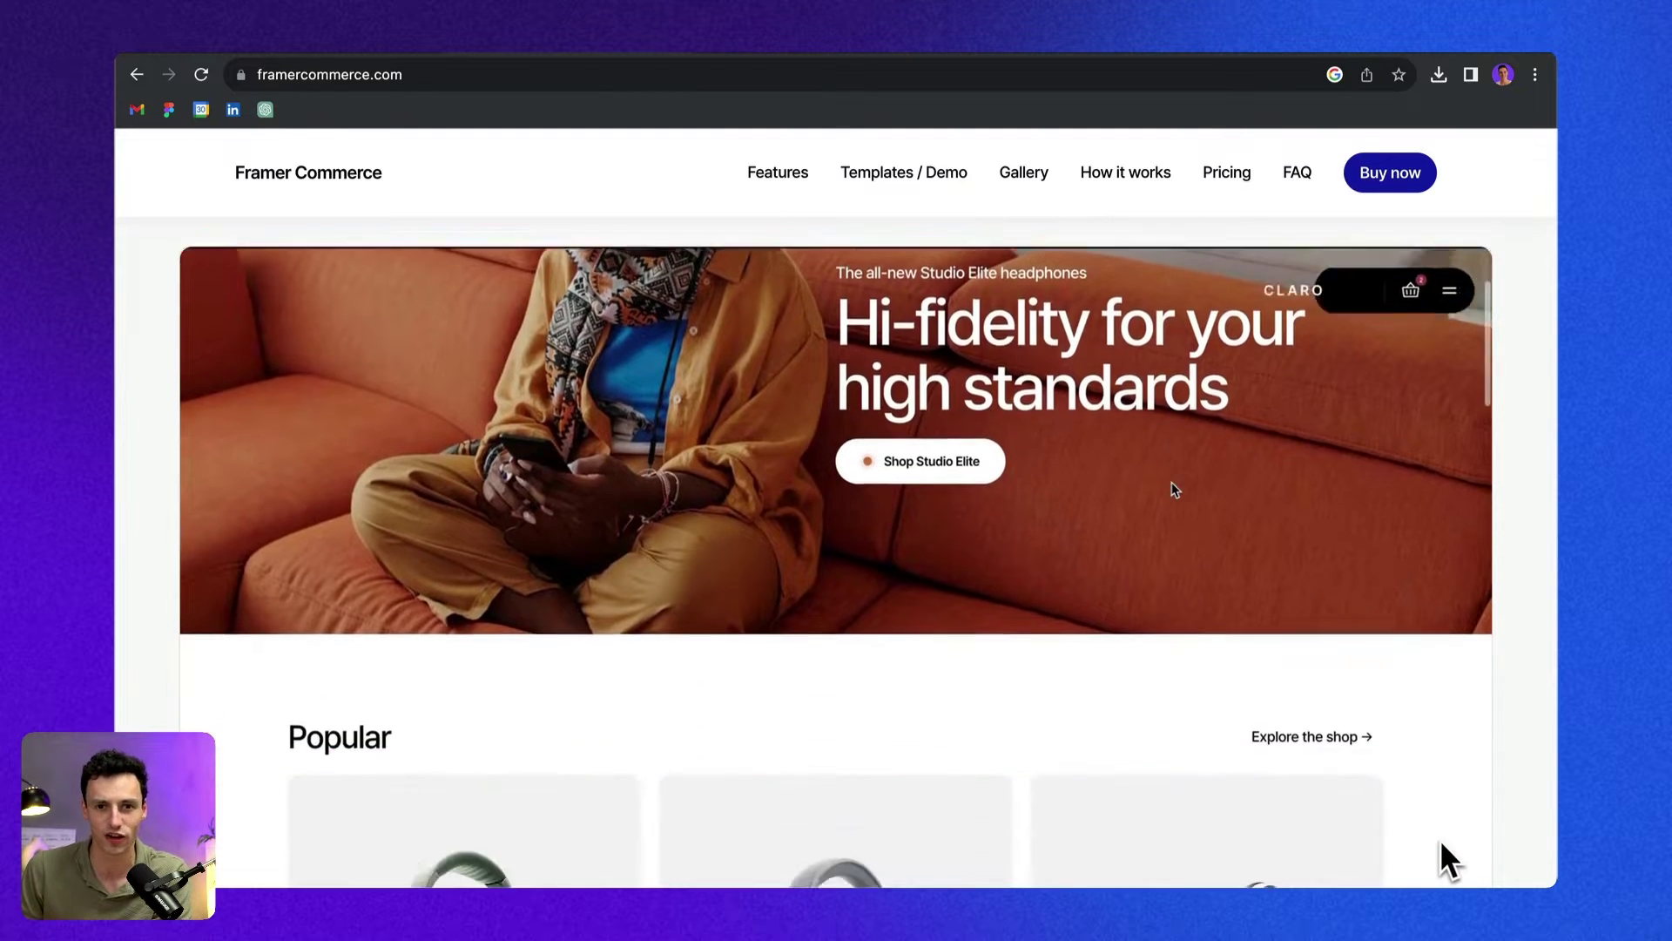
pyautogui.scroll(-2, 1449, 553)
pyautogui.scroll(-10, 769, 430)
pyautogui.scroll(5, 795, 421)
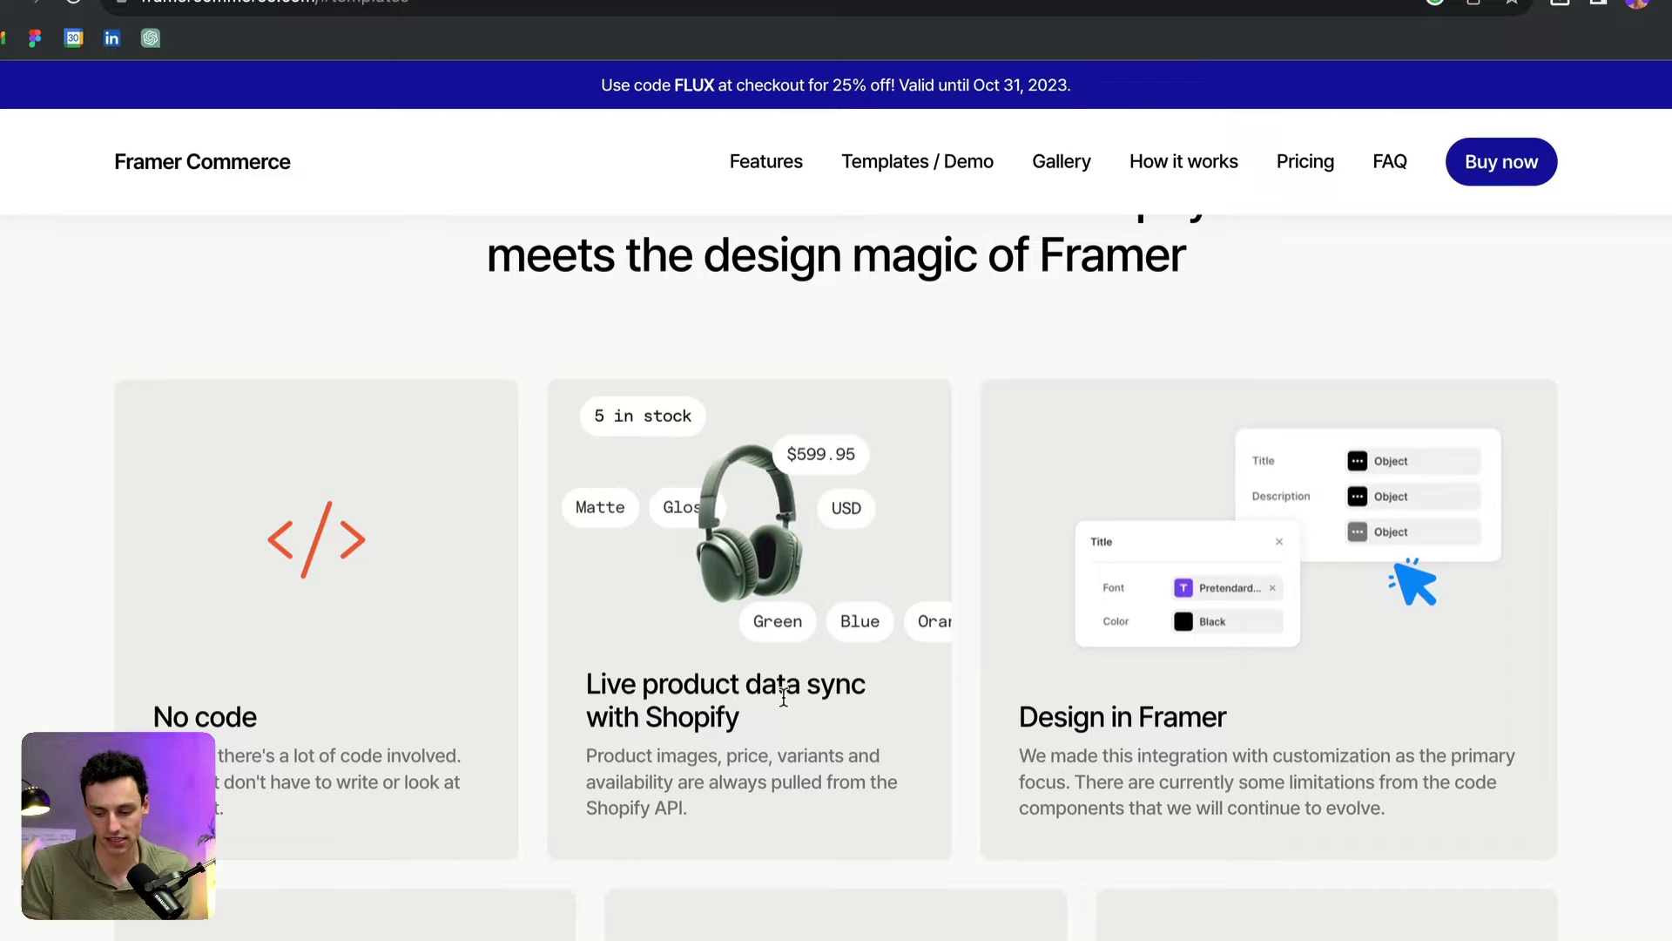
pyautogui.scroll(-8, 783, 697)
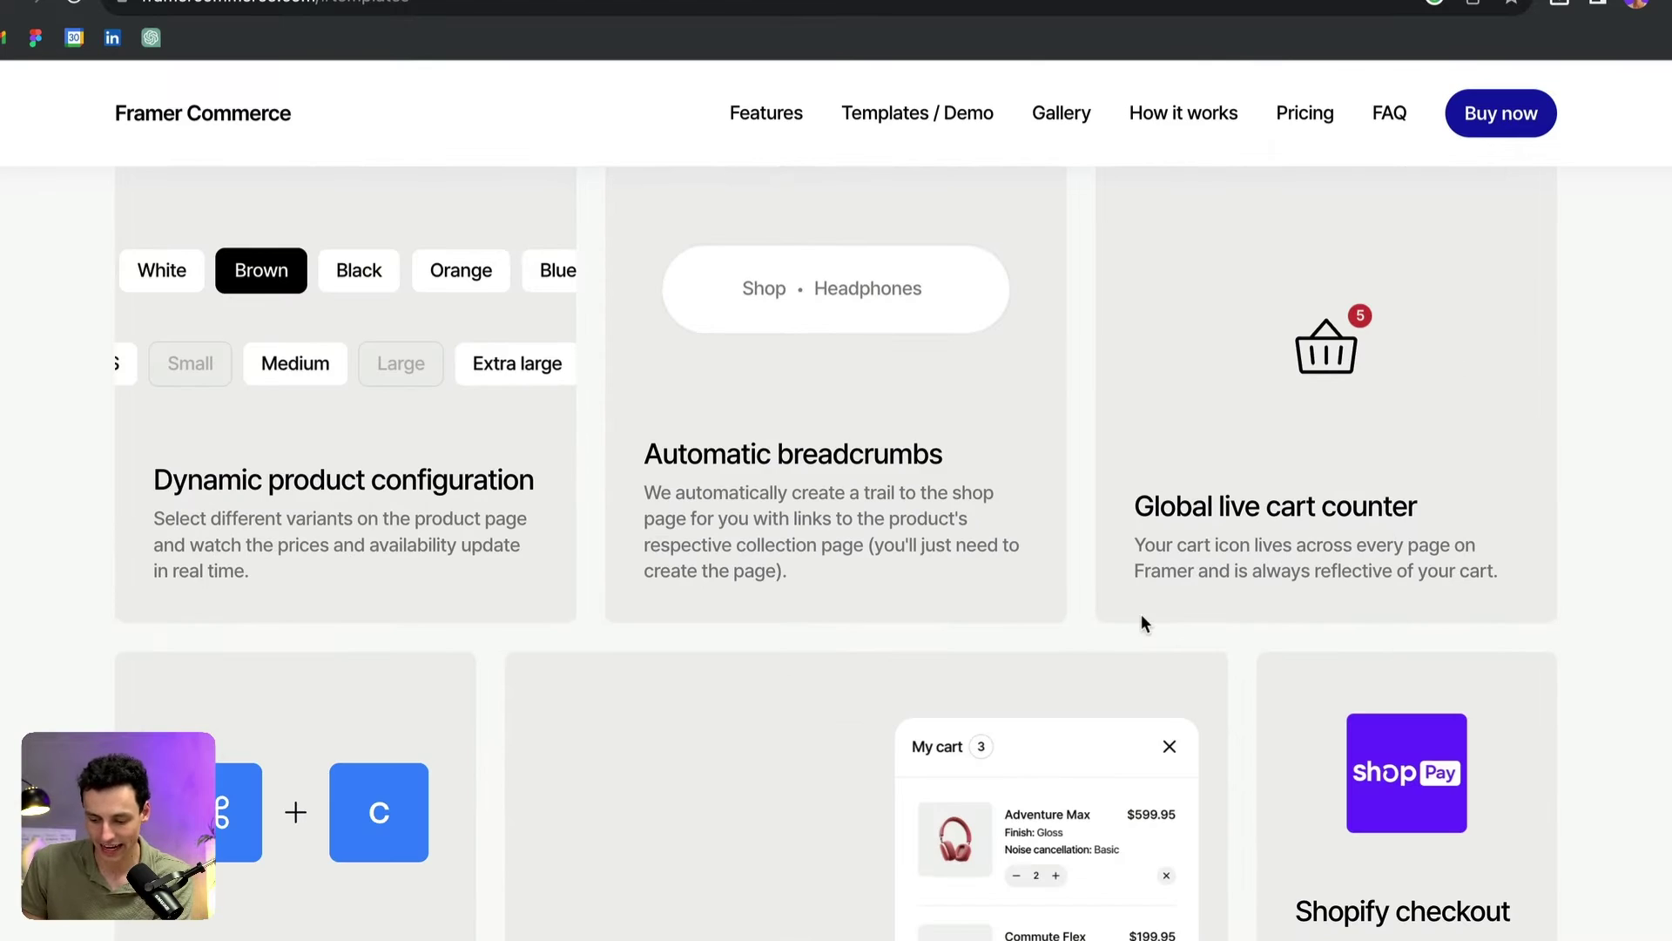
pyautogui.scroll(-5, 1143, 620)
pyautogui.scroll(-10, 1143, 620)
pyautogui.scroll(-15, 1141, 618)
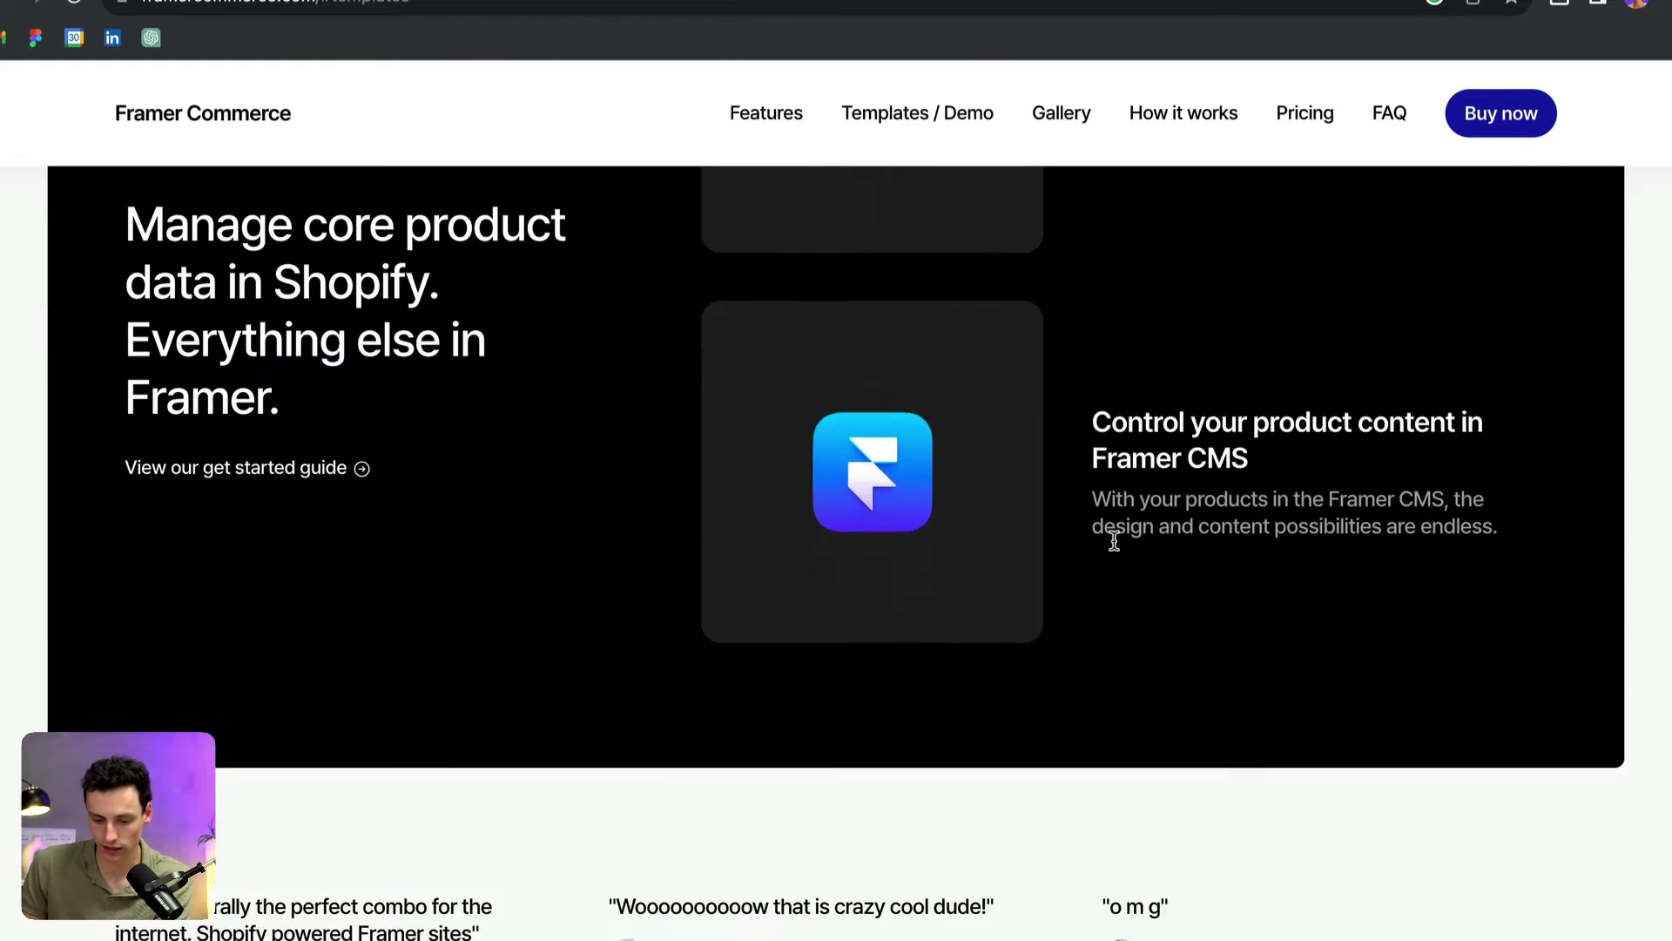
pyautogui.scroll(-10, 1114, 541)
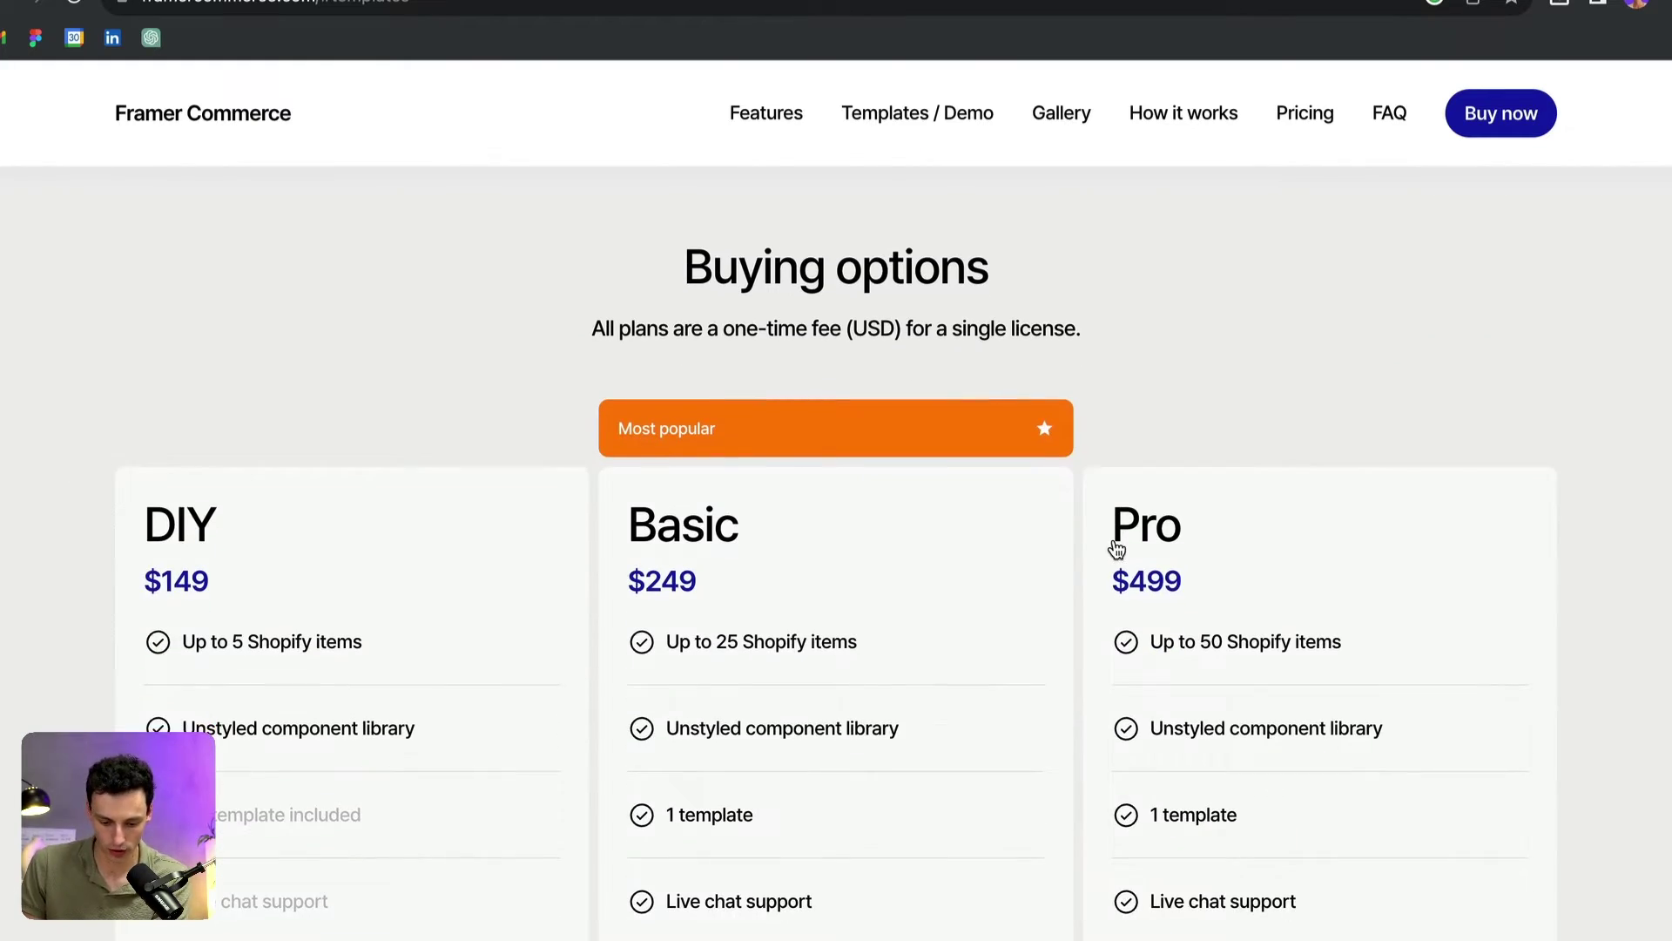
pyautogui.scroll(-2, 1045, 414)
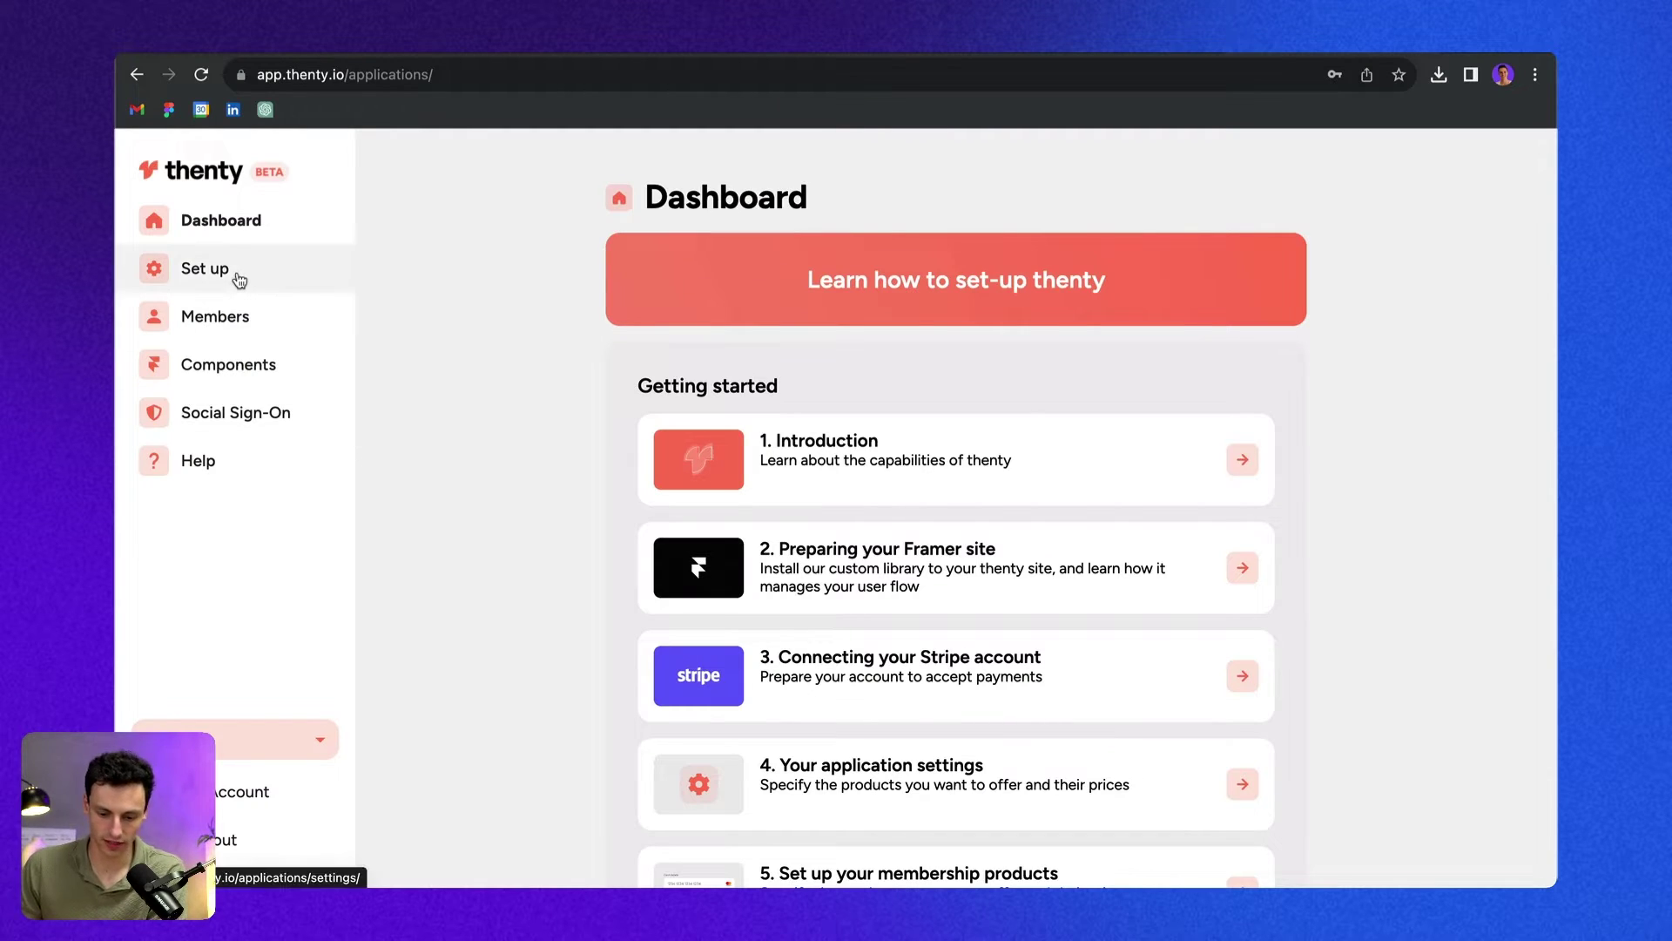
# - Go to Thenty's Set up, past Installation, to the Plans & Products tab
pyautogui.click(240, 280)
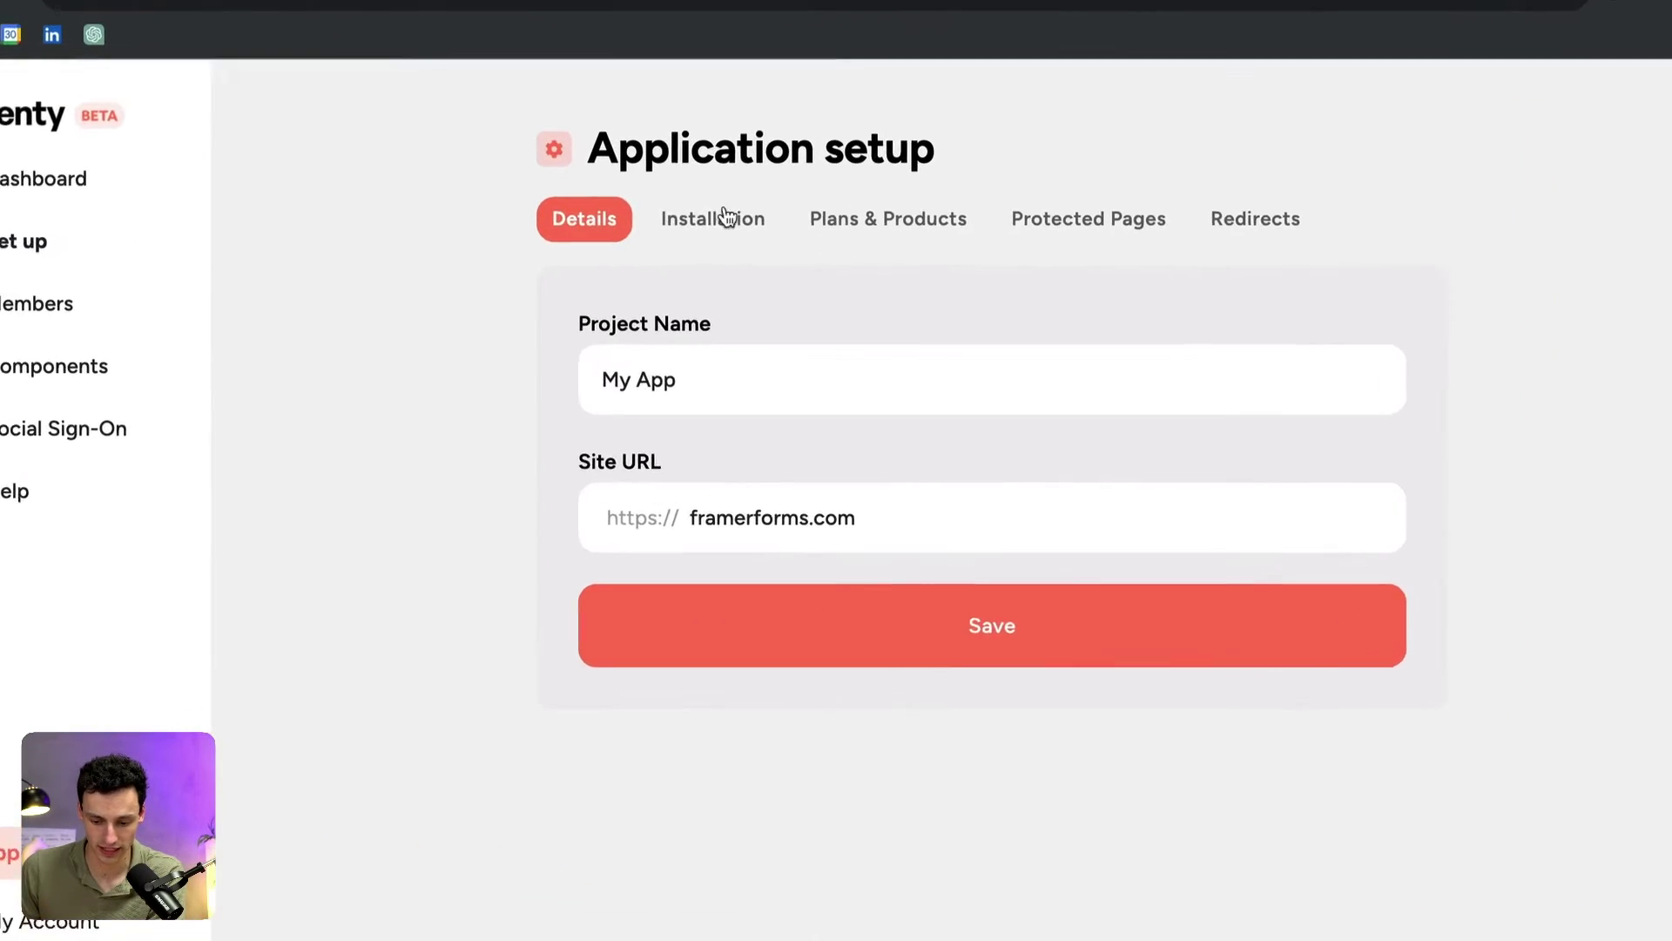
pyautogui.click(749, 253)
pyautogui.click(856, 257)
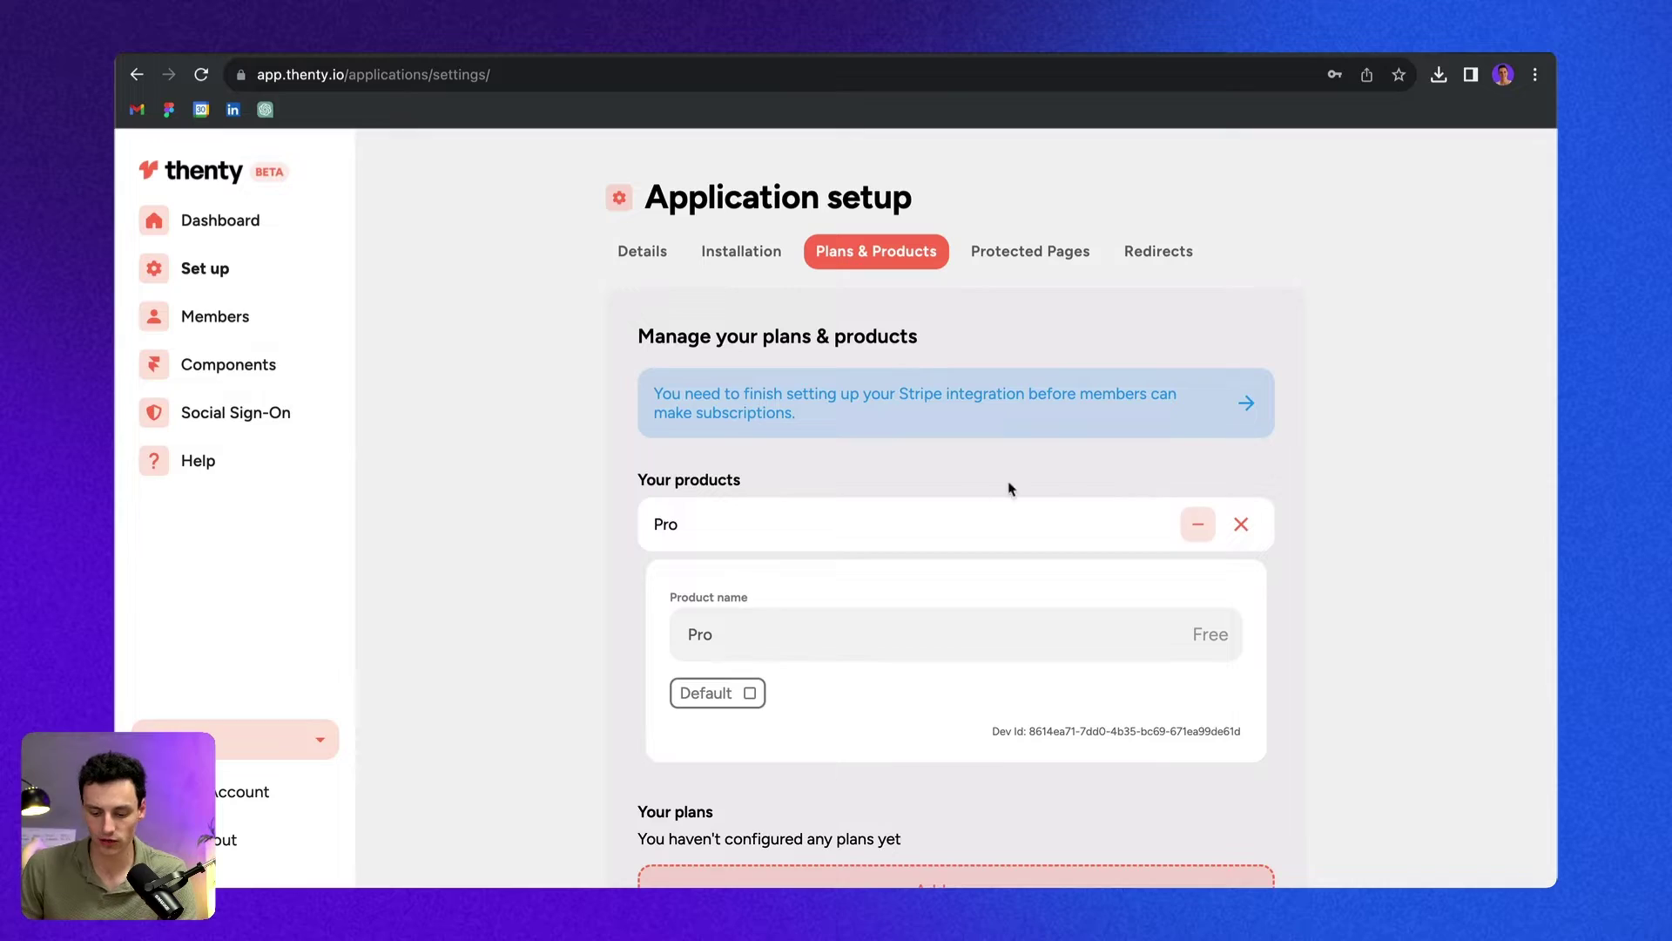
# - Add a recurring plan named Design Unlimited, priced 4999 with a 1-month billing interval
pyautogui.scroll(-4, 1224, 590)
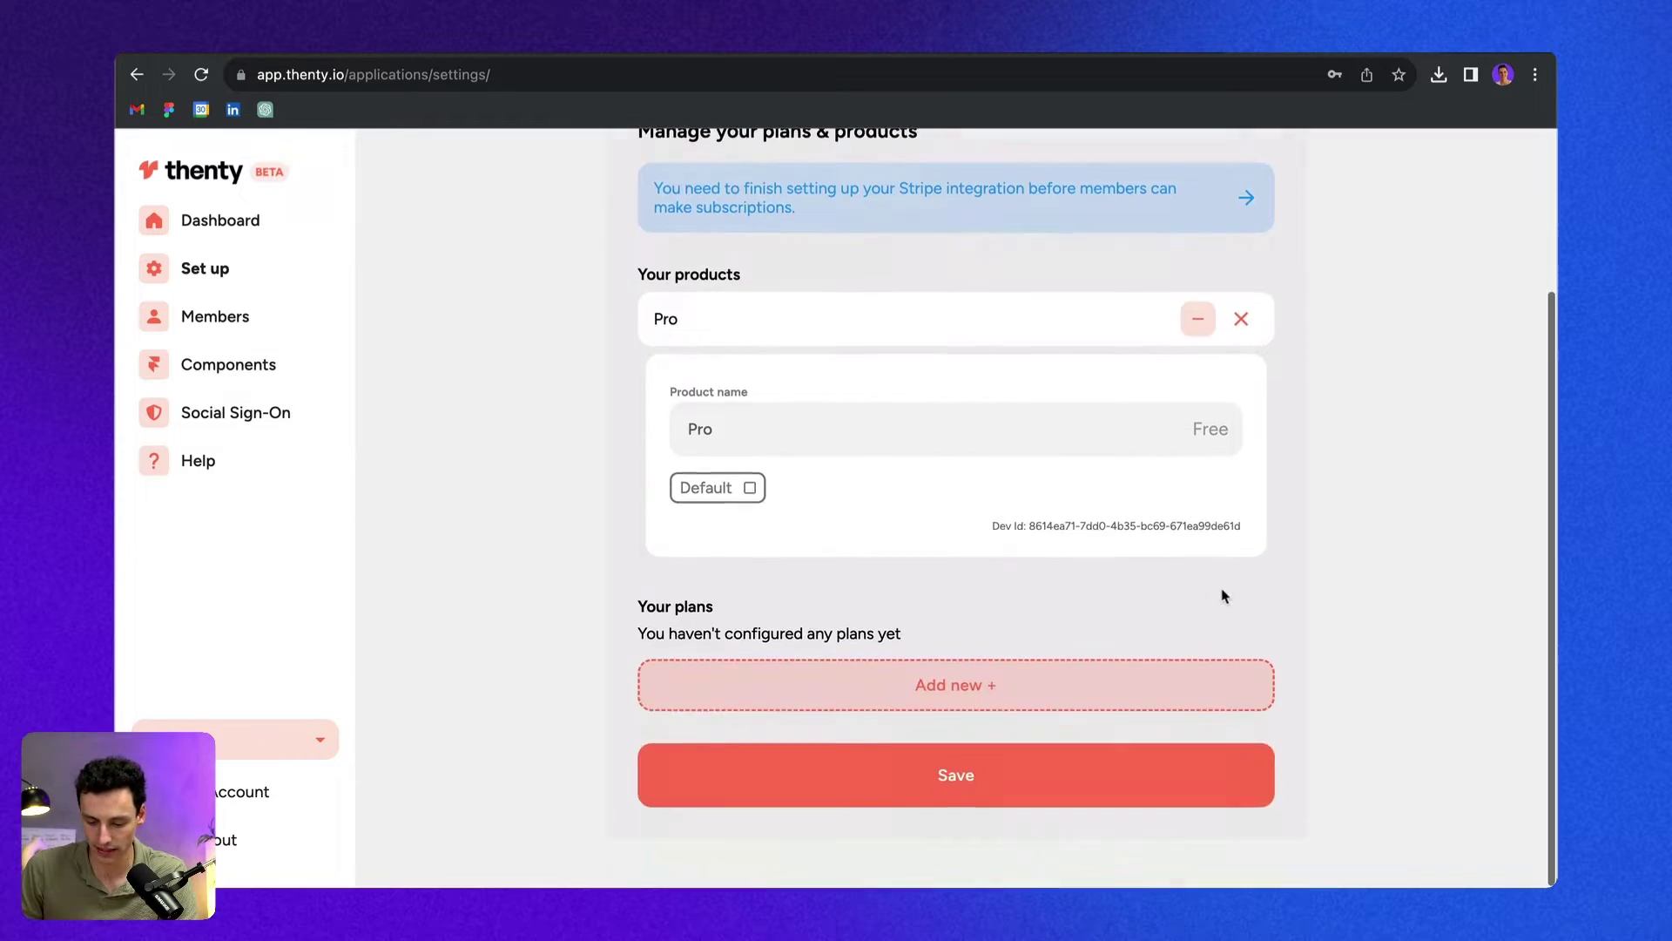
pyautogui.click(974, 683)
pyautogui.scroll(-3, 830, 666)
pyautogui.click(822, 646)
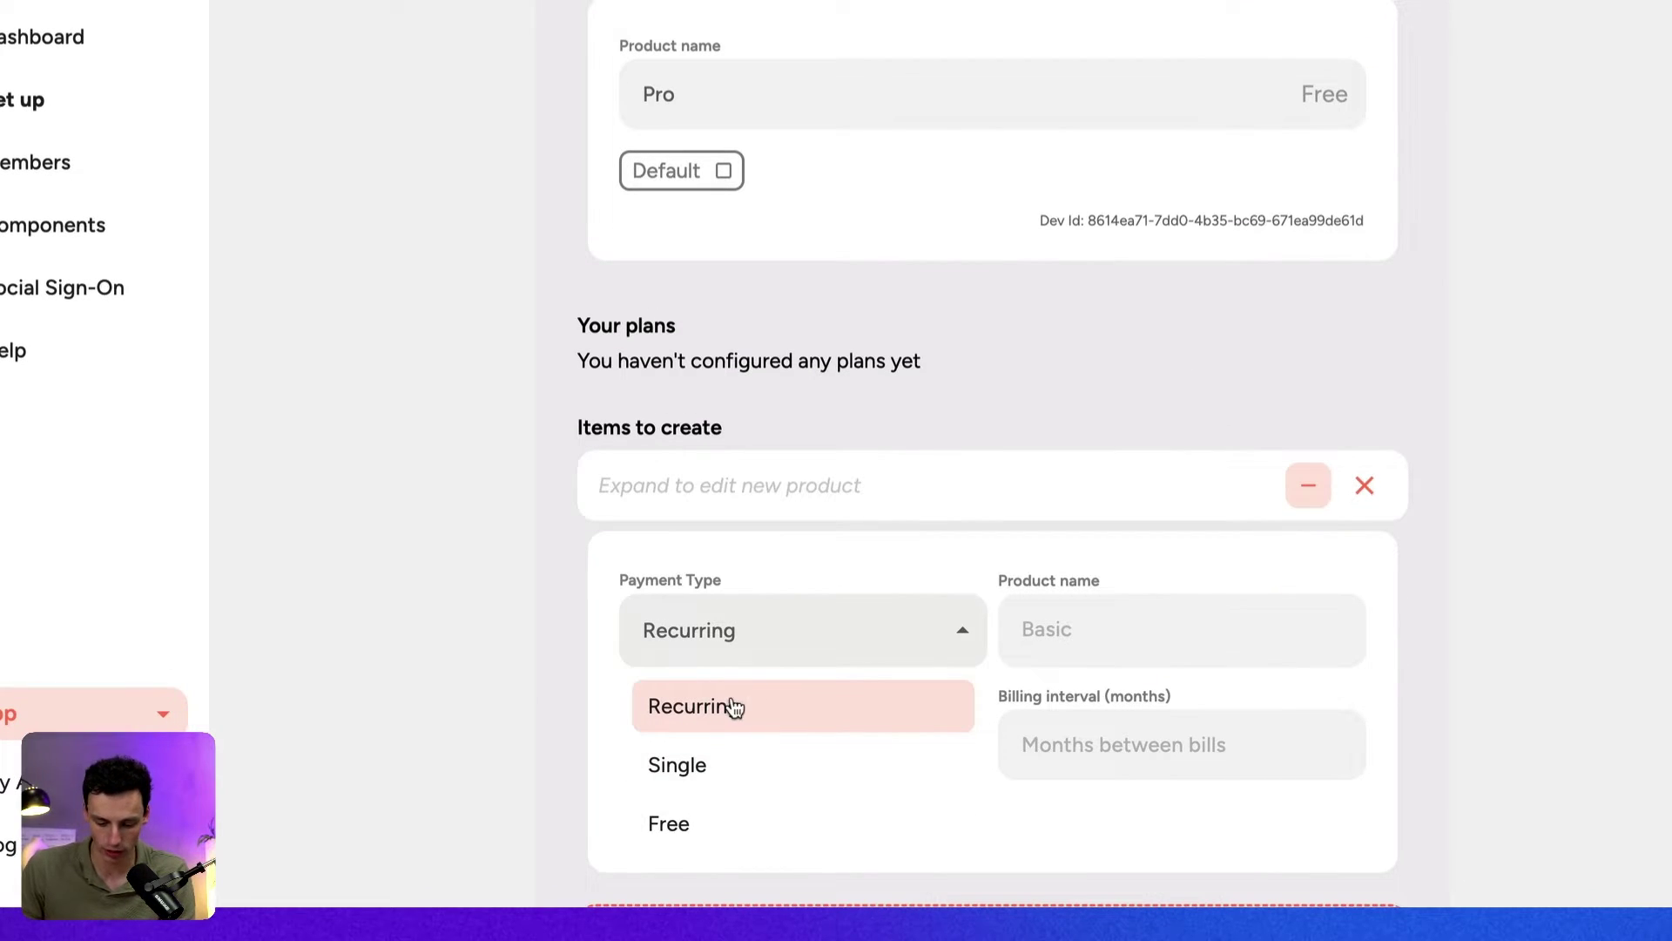
pyautogui.click(733, 707)
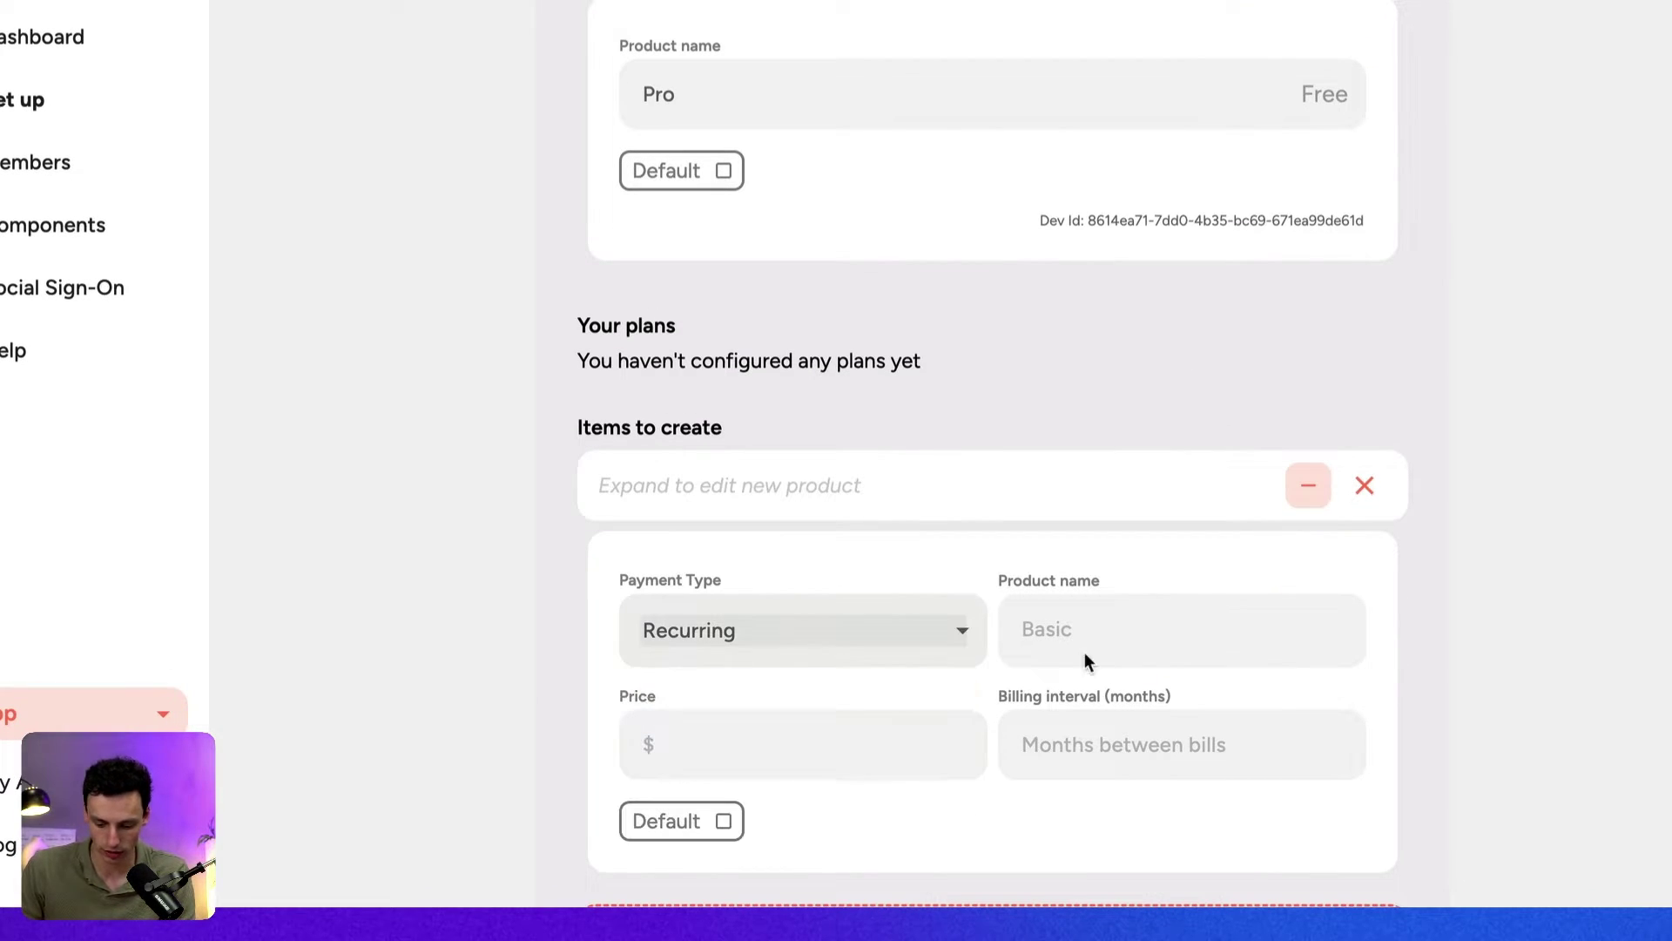
pyautogui.click(1144, 645)
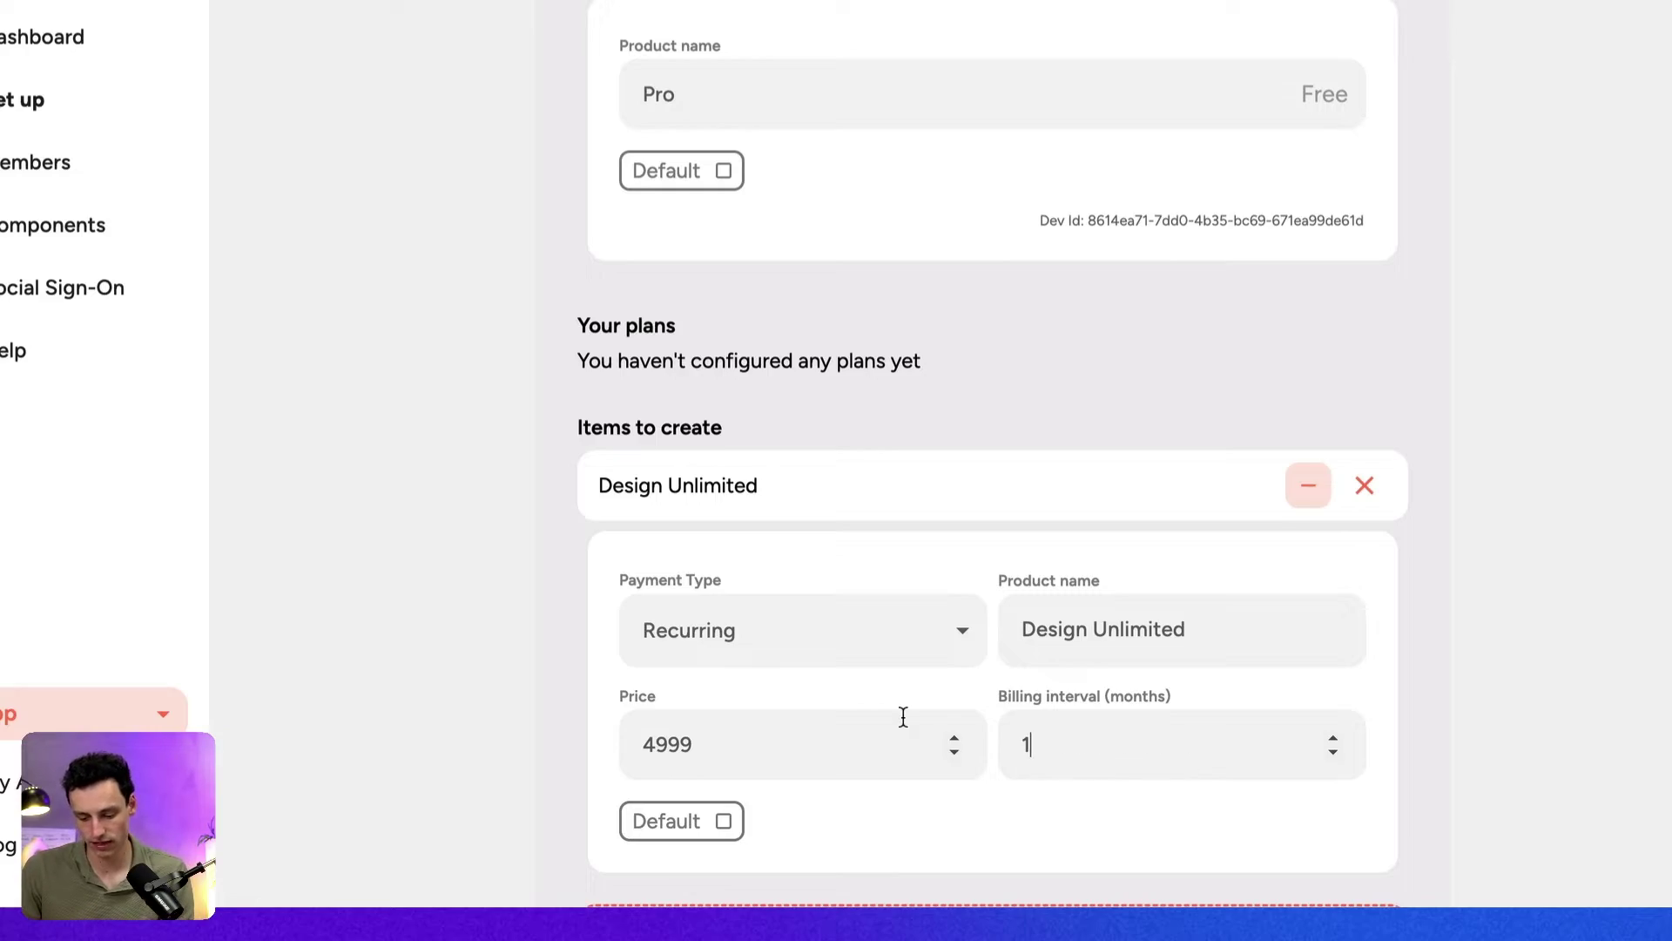
pyautogui.scroll(-3, 903, 716)
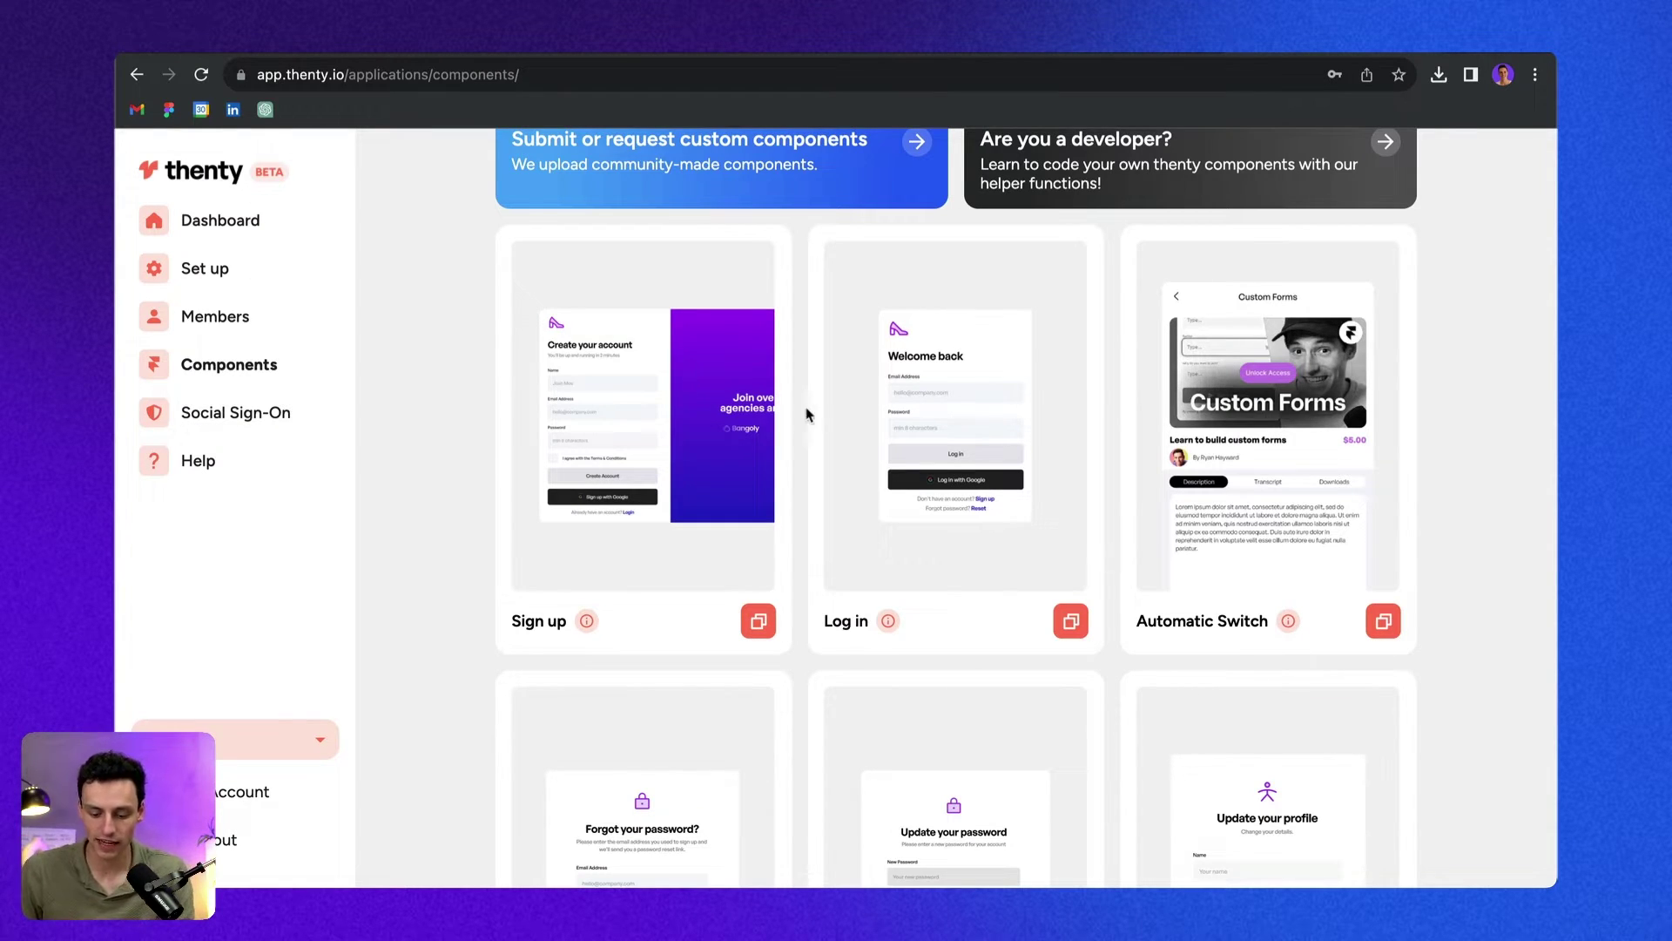
pyautogui.scroll(-1, 1011, 373)
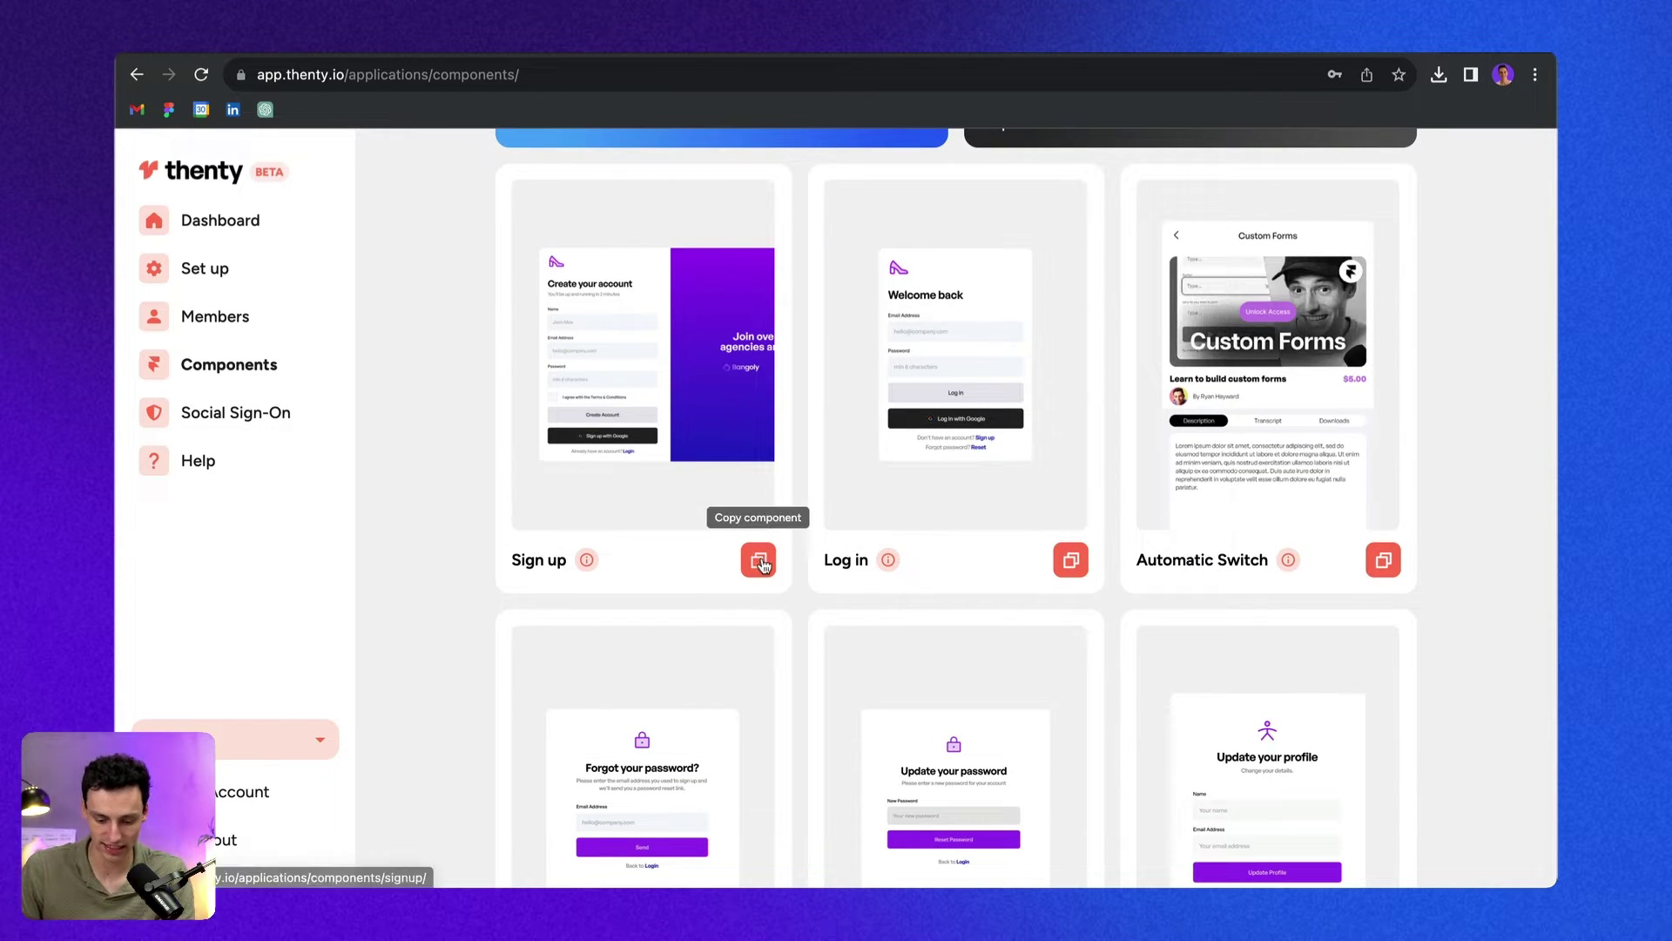
pyautogui.scroll(-7, 1081, 532)
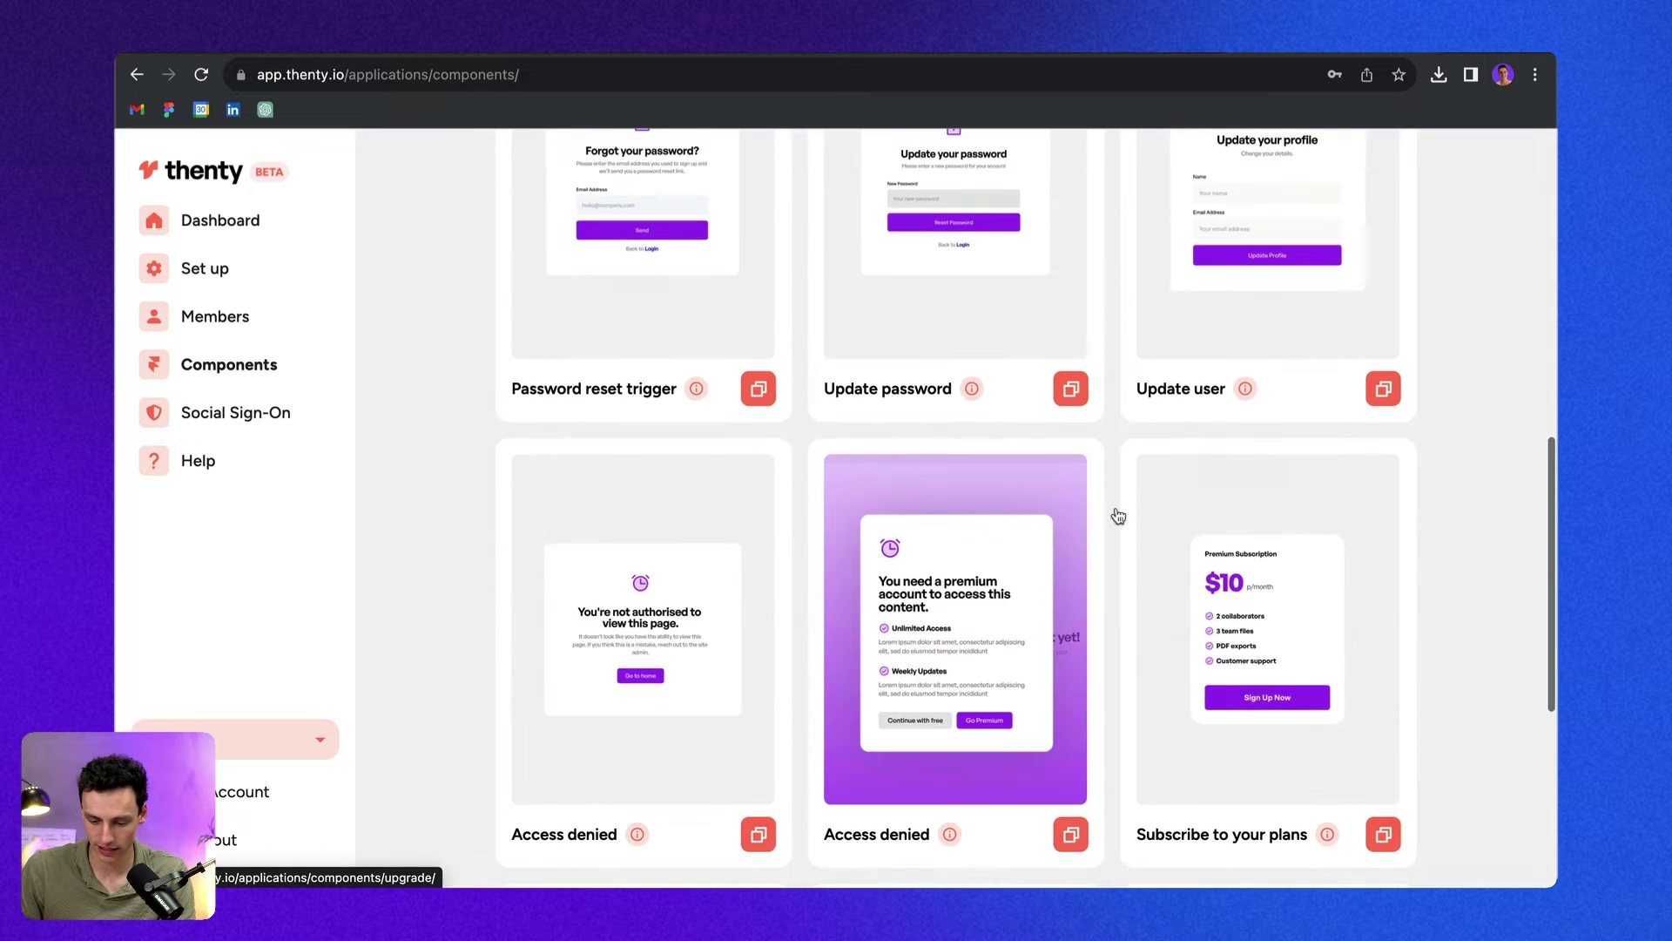
pyautogui.scroll(-4, 1165, 634)
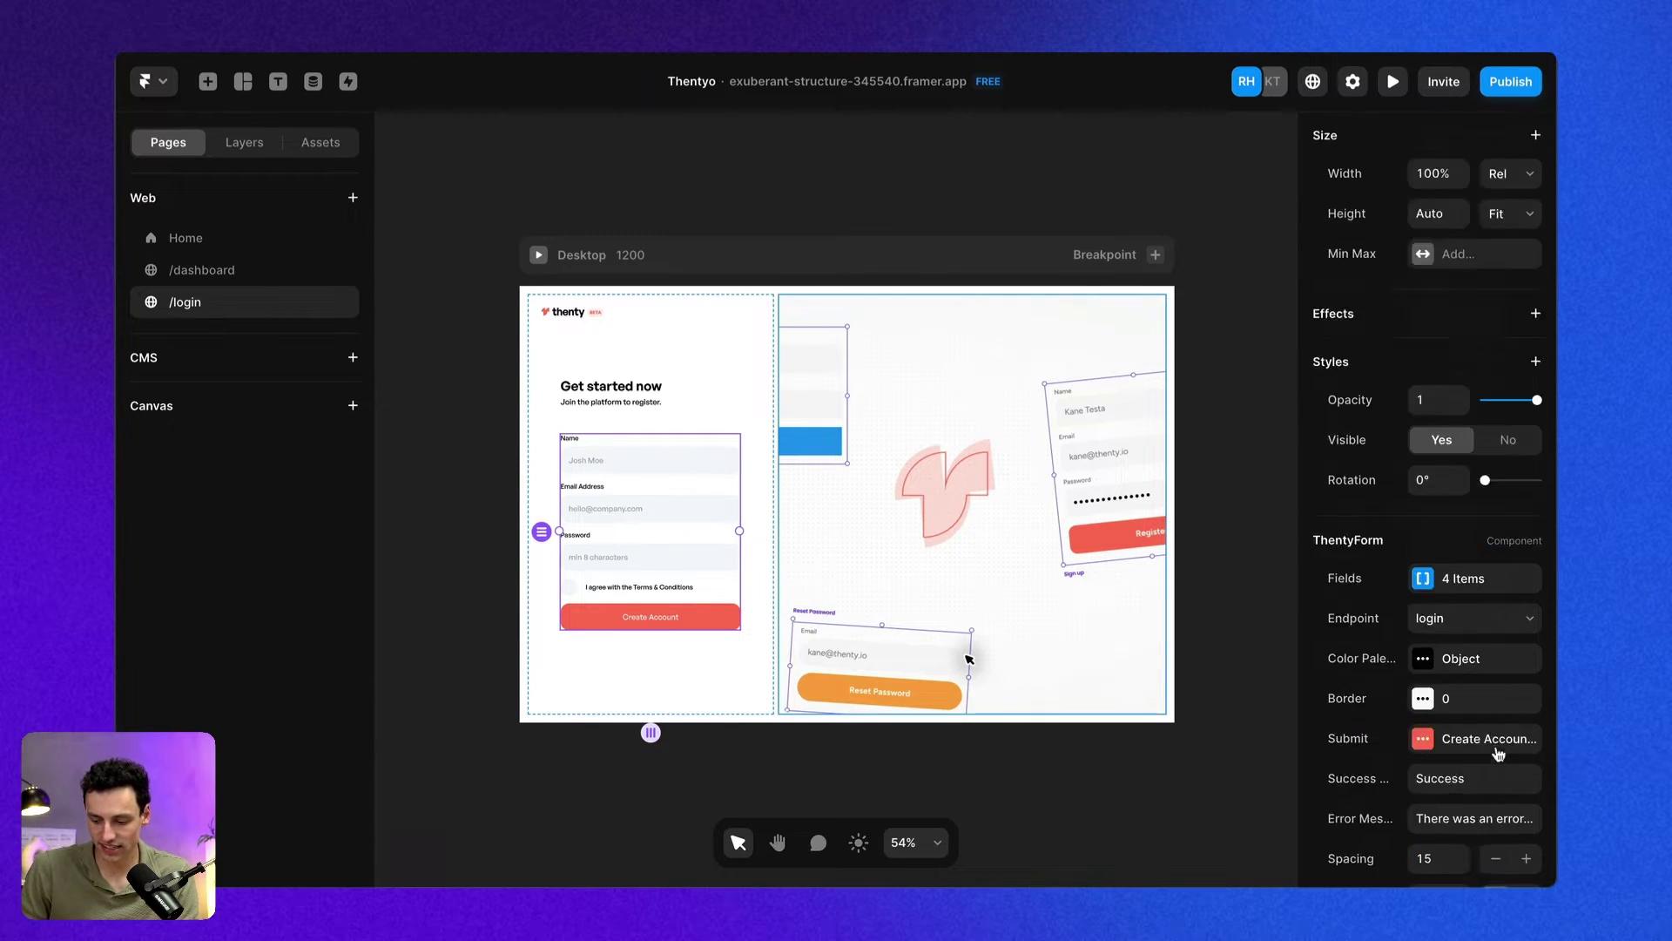
# - Switch the ThentyForm endpoint from login to register and open the Submit button styling
pyautogui.scroll(-2, 1498, 753)
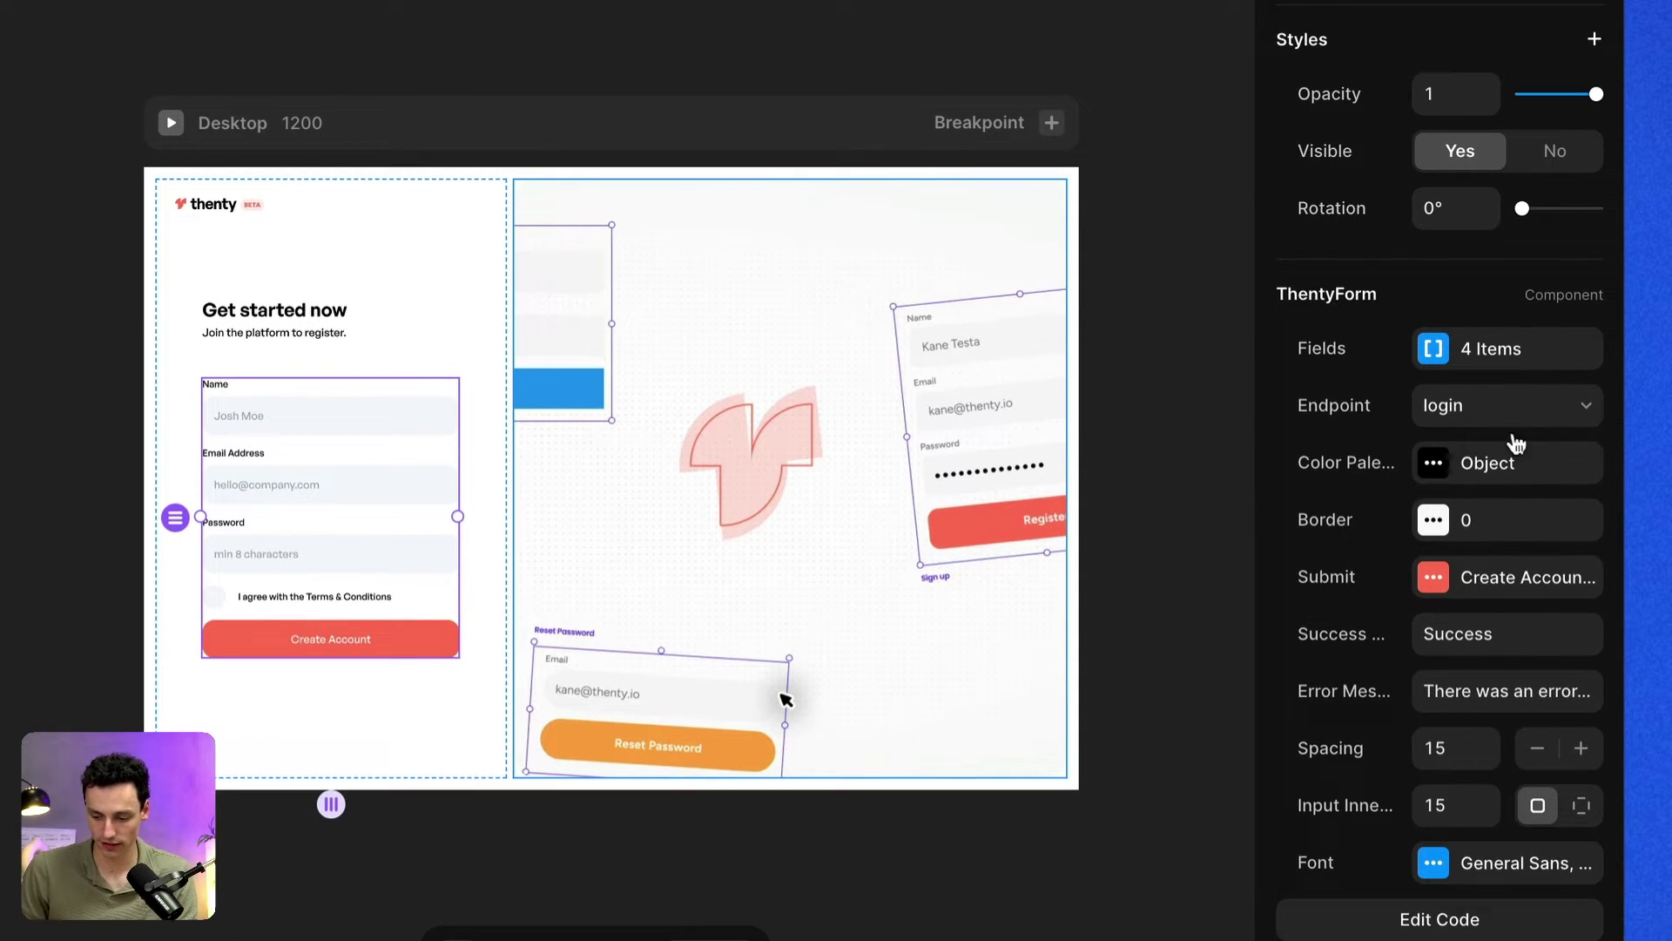
pyautogui.click(1475, 421)
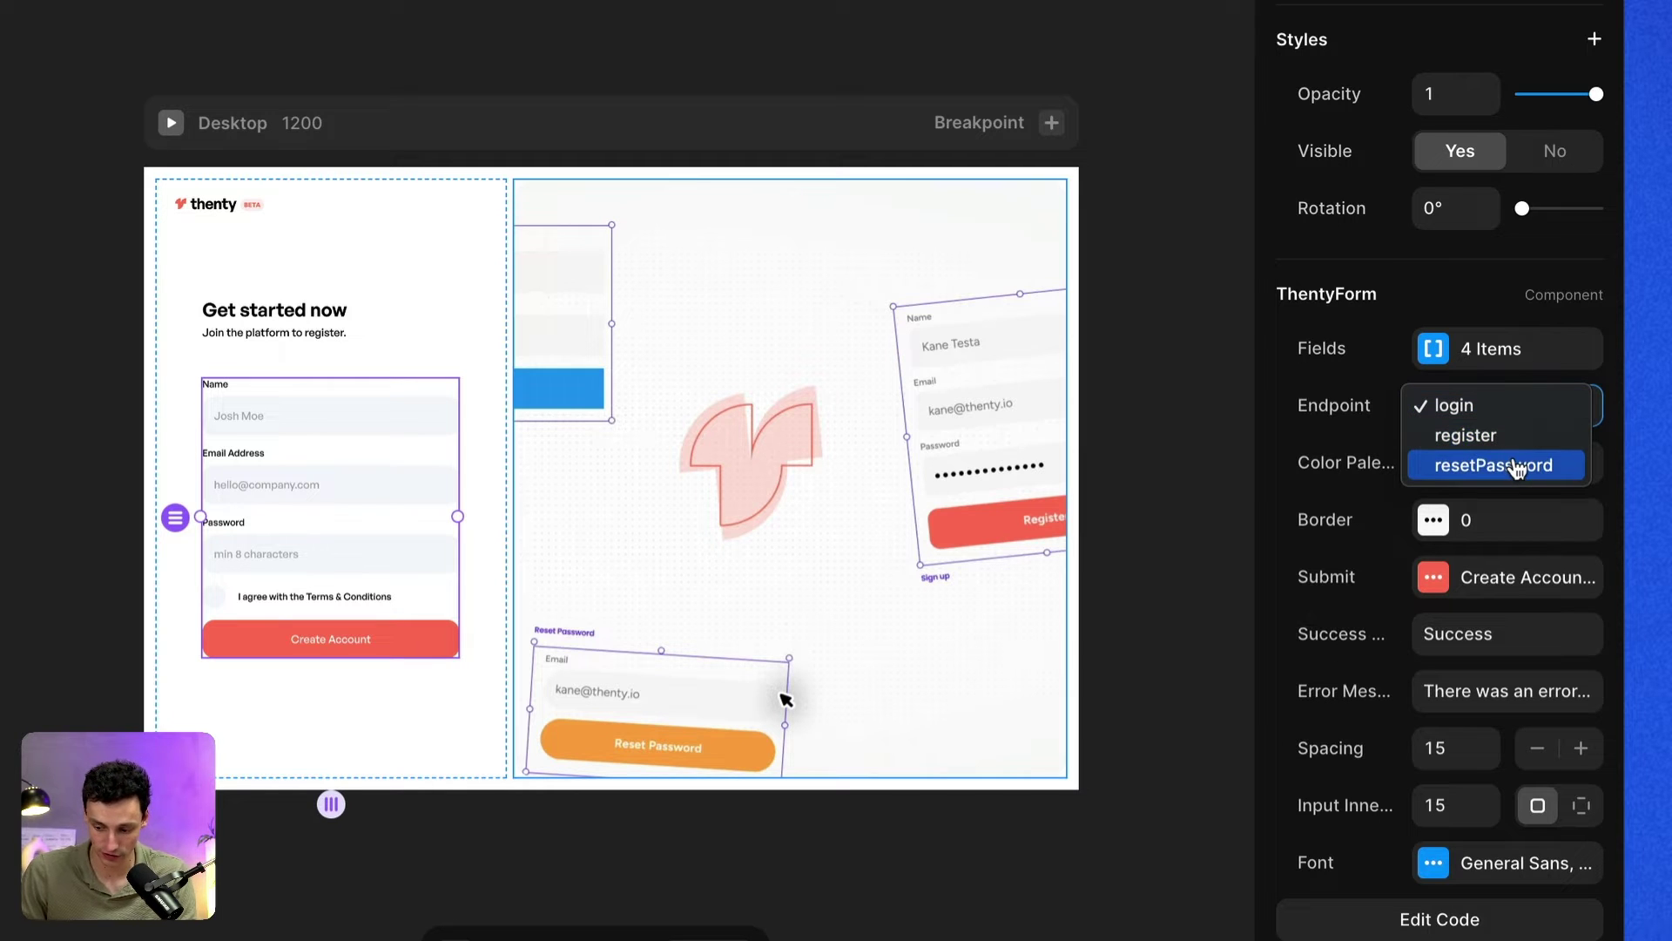
pyautogui.click(1512, 437)
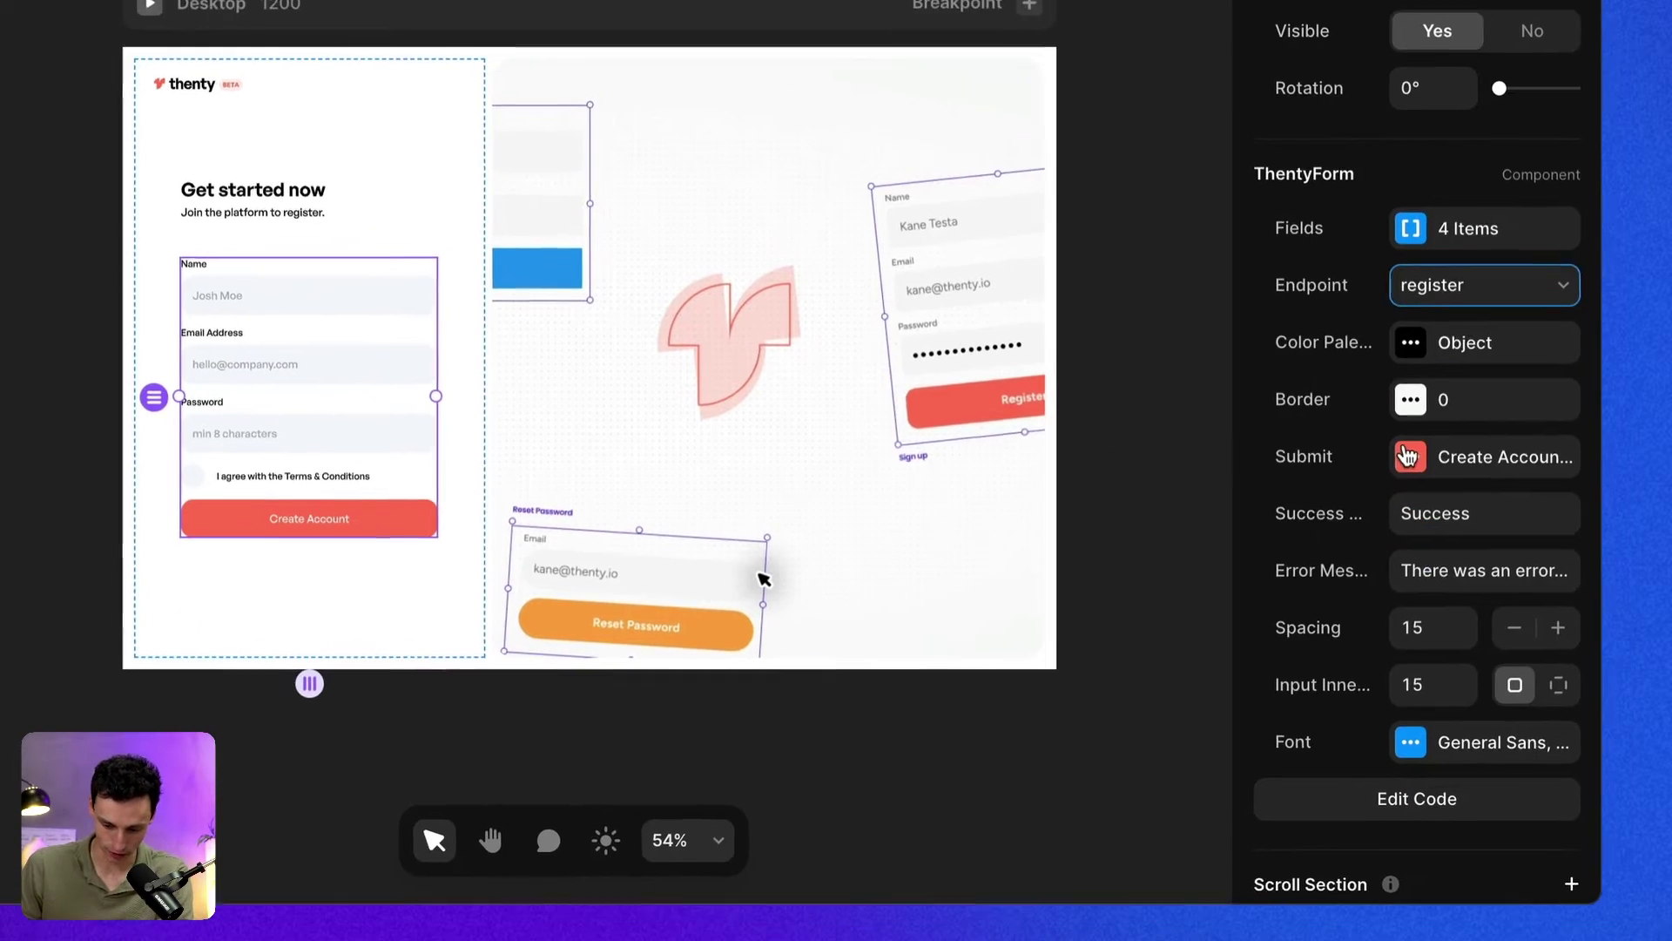
pyautogui.click(1430, 576)
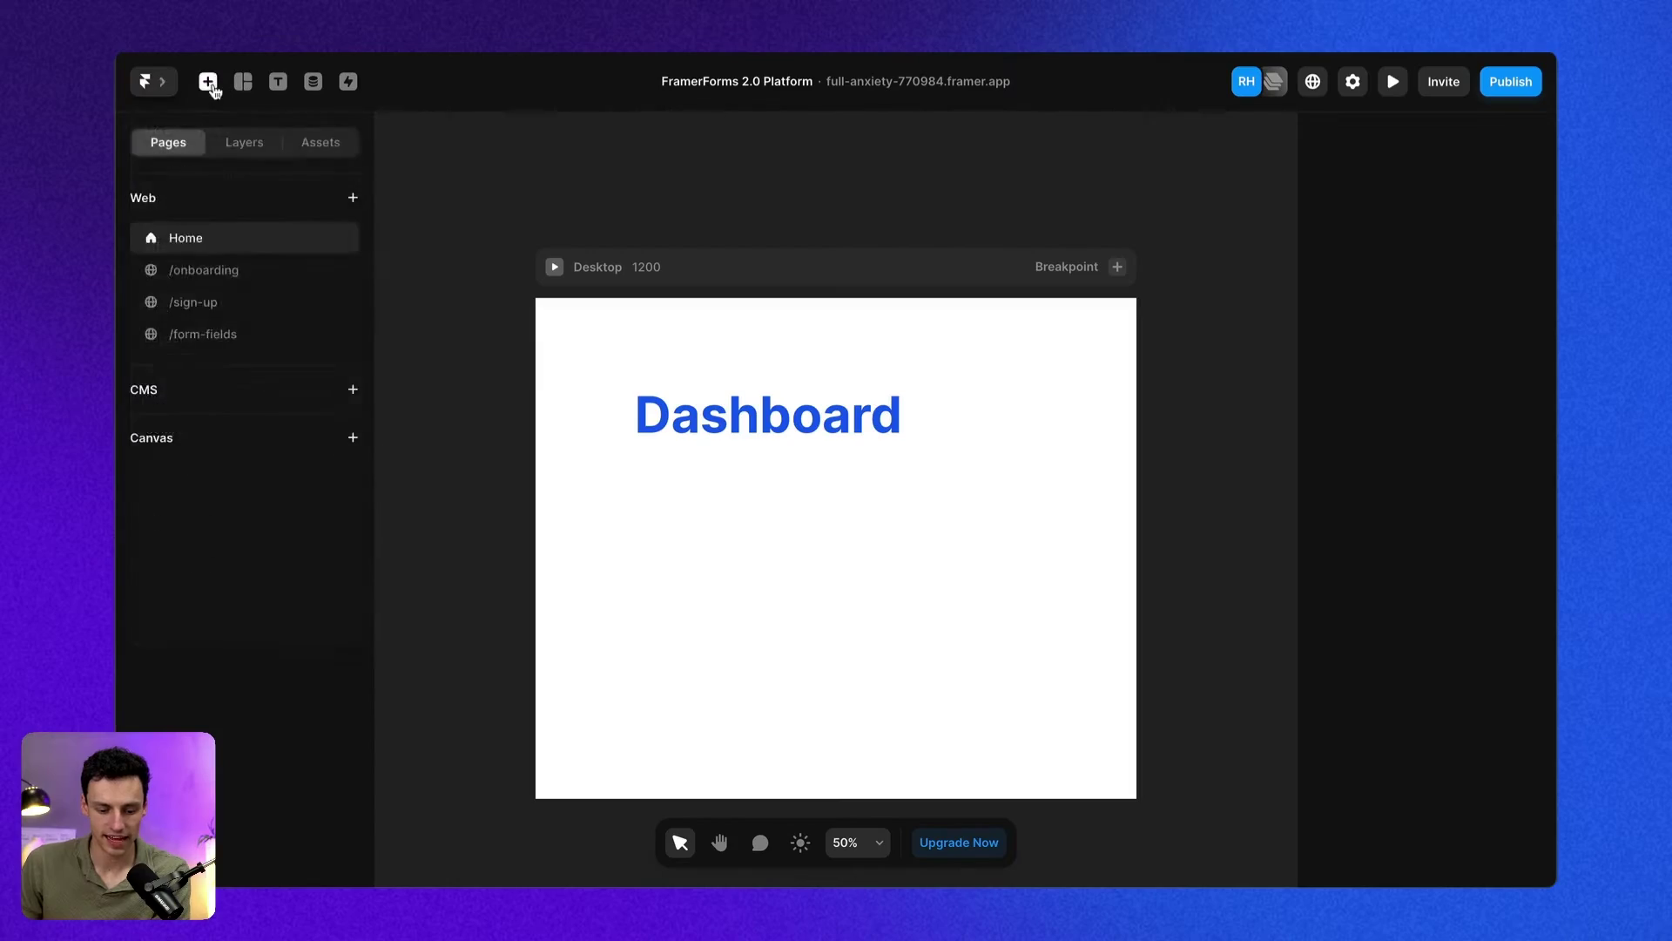
# - Place a FramerForms email input with Subscribe button below Dashboard, connected to Loops
pyautogui.click(209, 82)
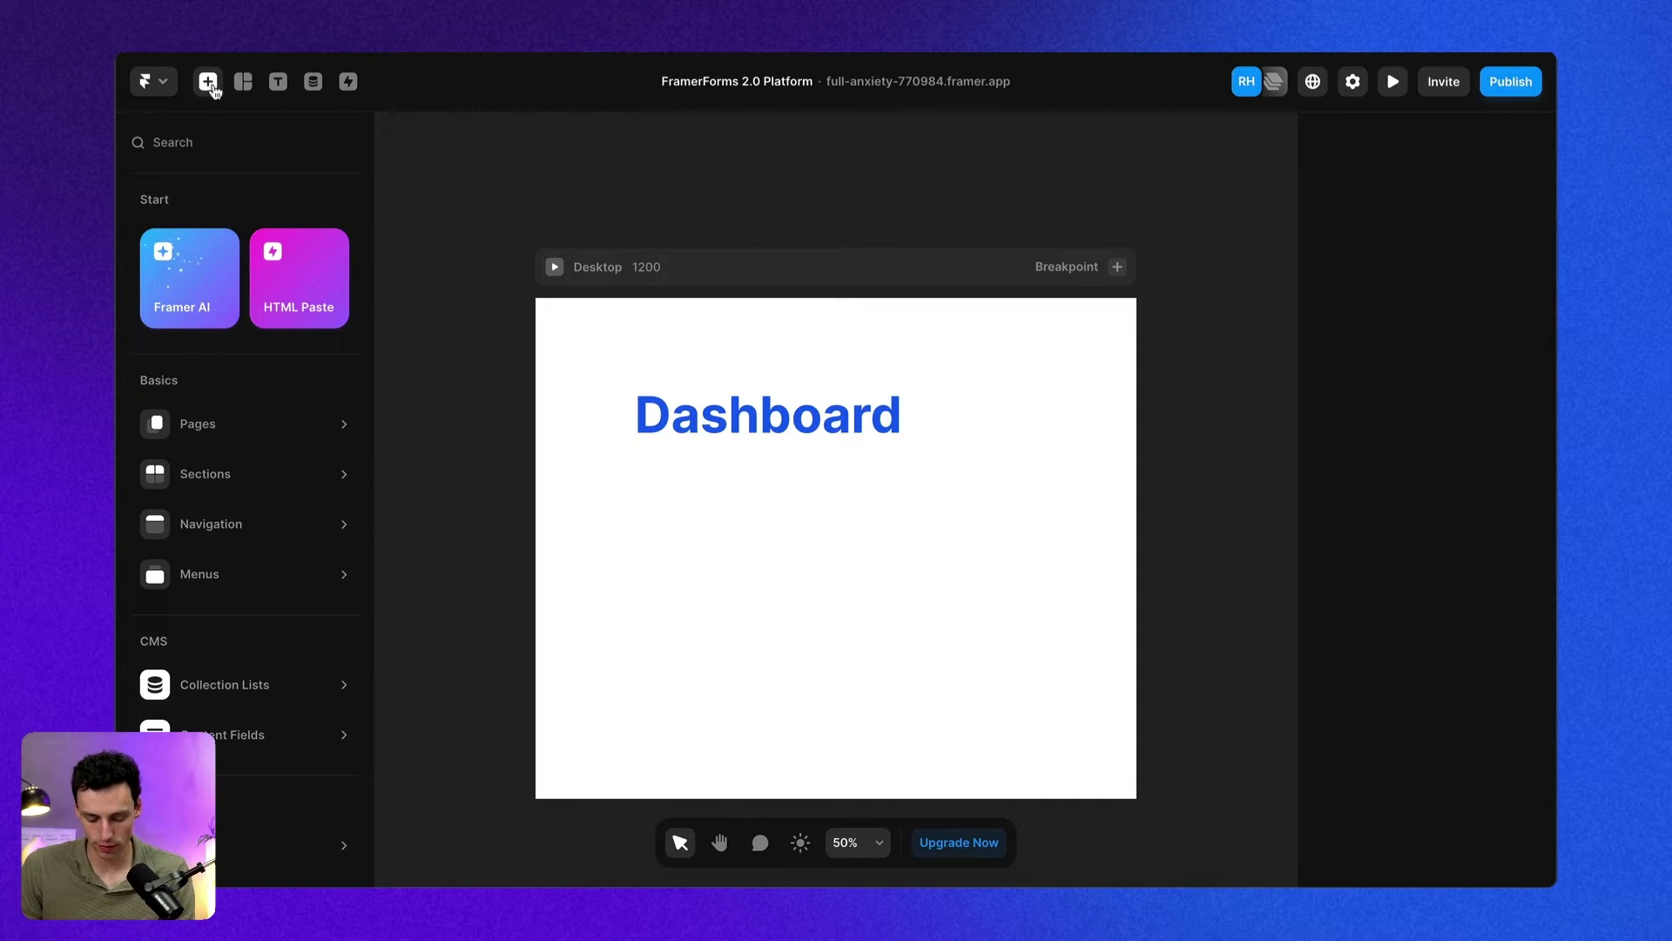
pyautogui.write('form')
pyautogui.moveTo(239, 270); pyautogui.dragTo(758, 595)
pyautogui.scroll(-6, 1402, 880)
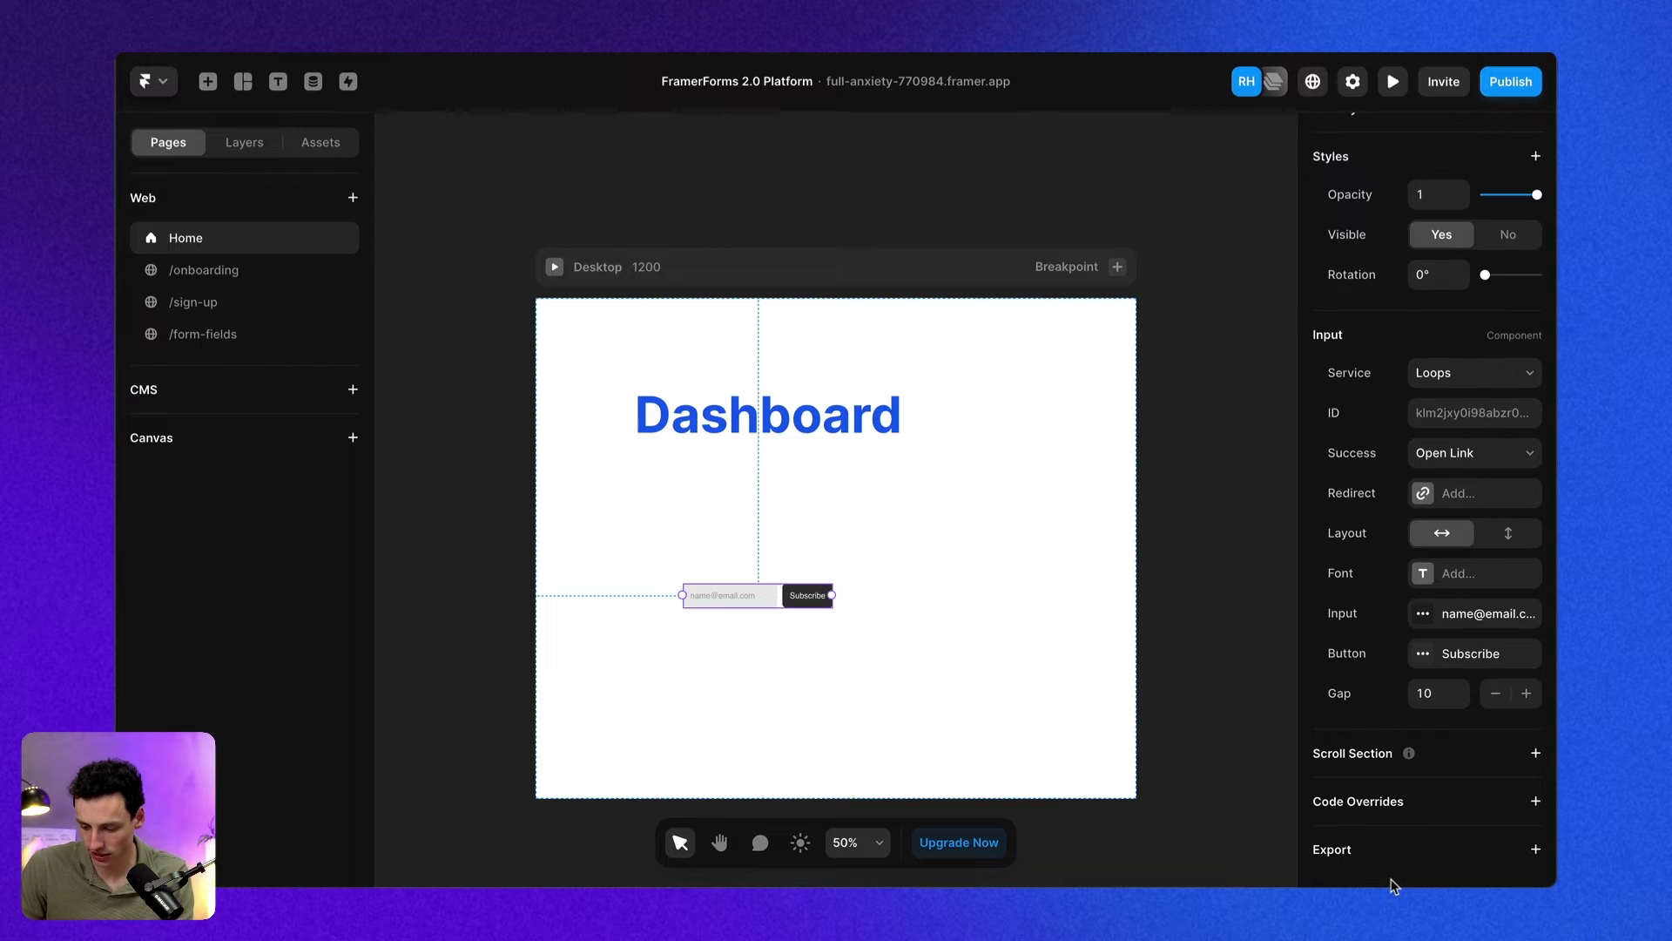
pyautogui.click(1481, 374)
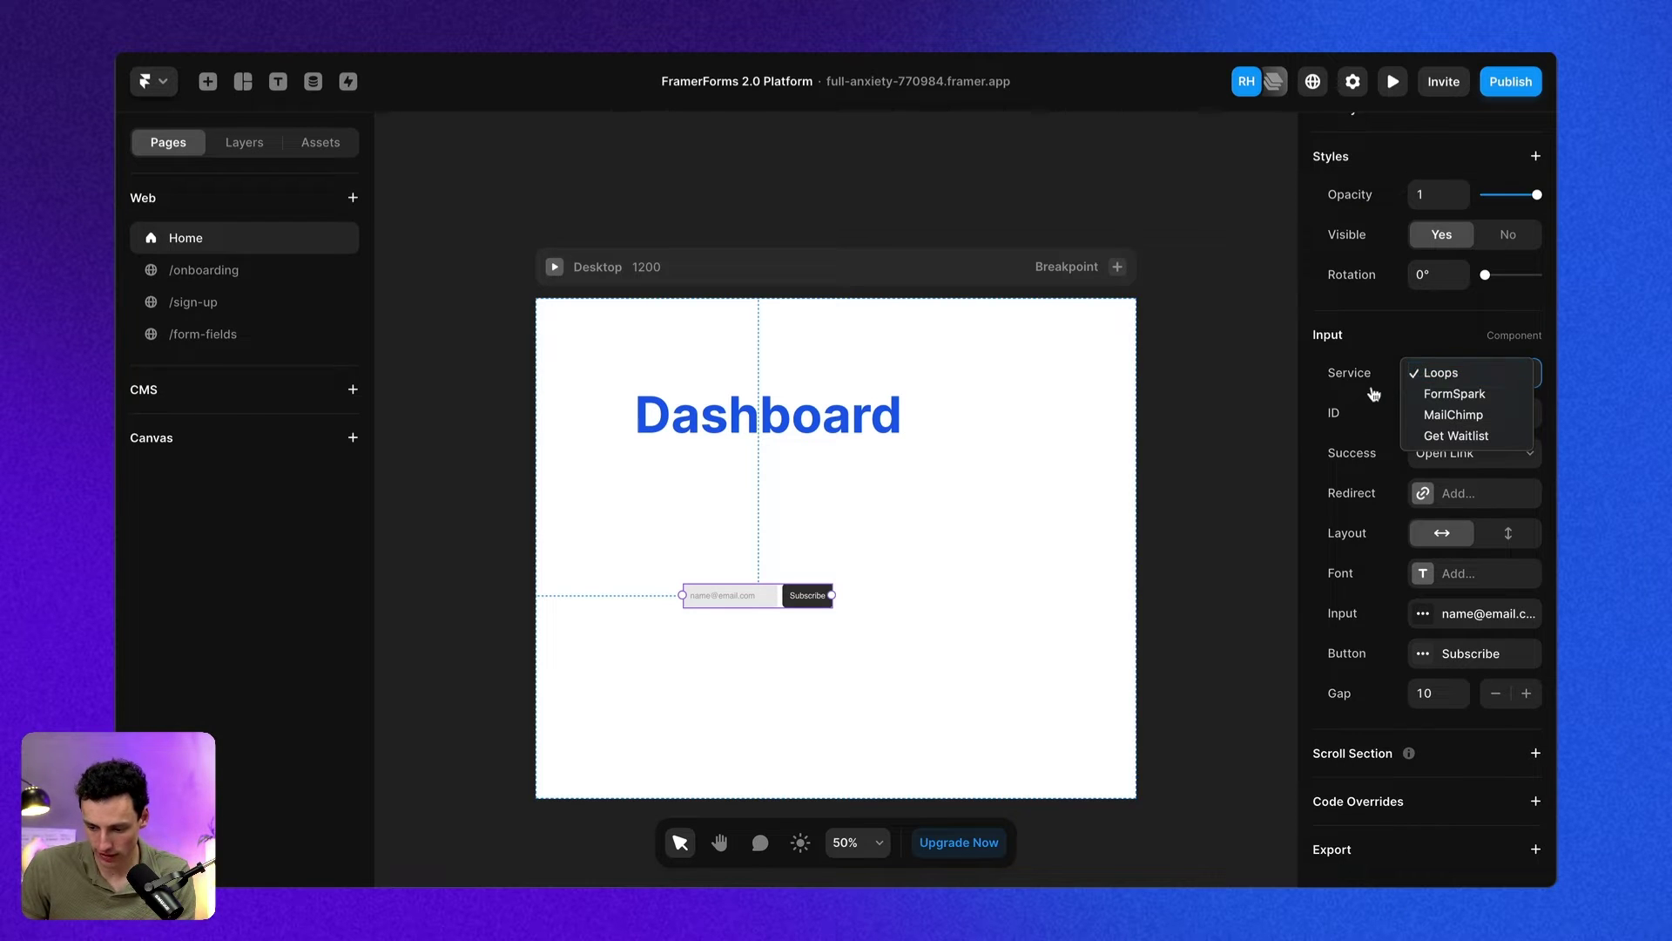
pyautogui.scroll(5, 704, 617)
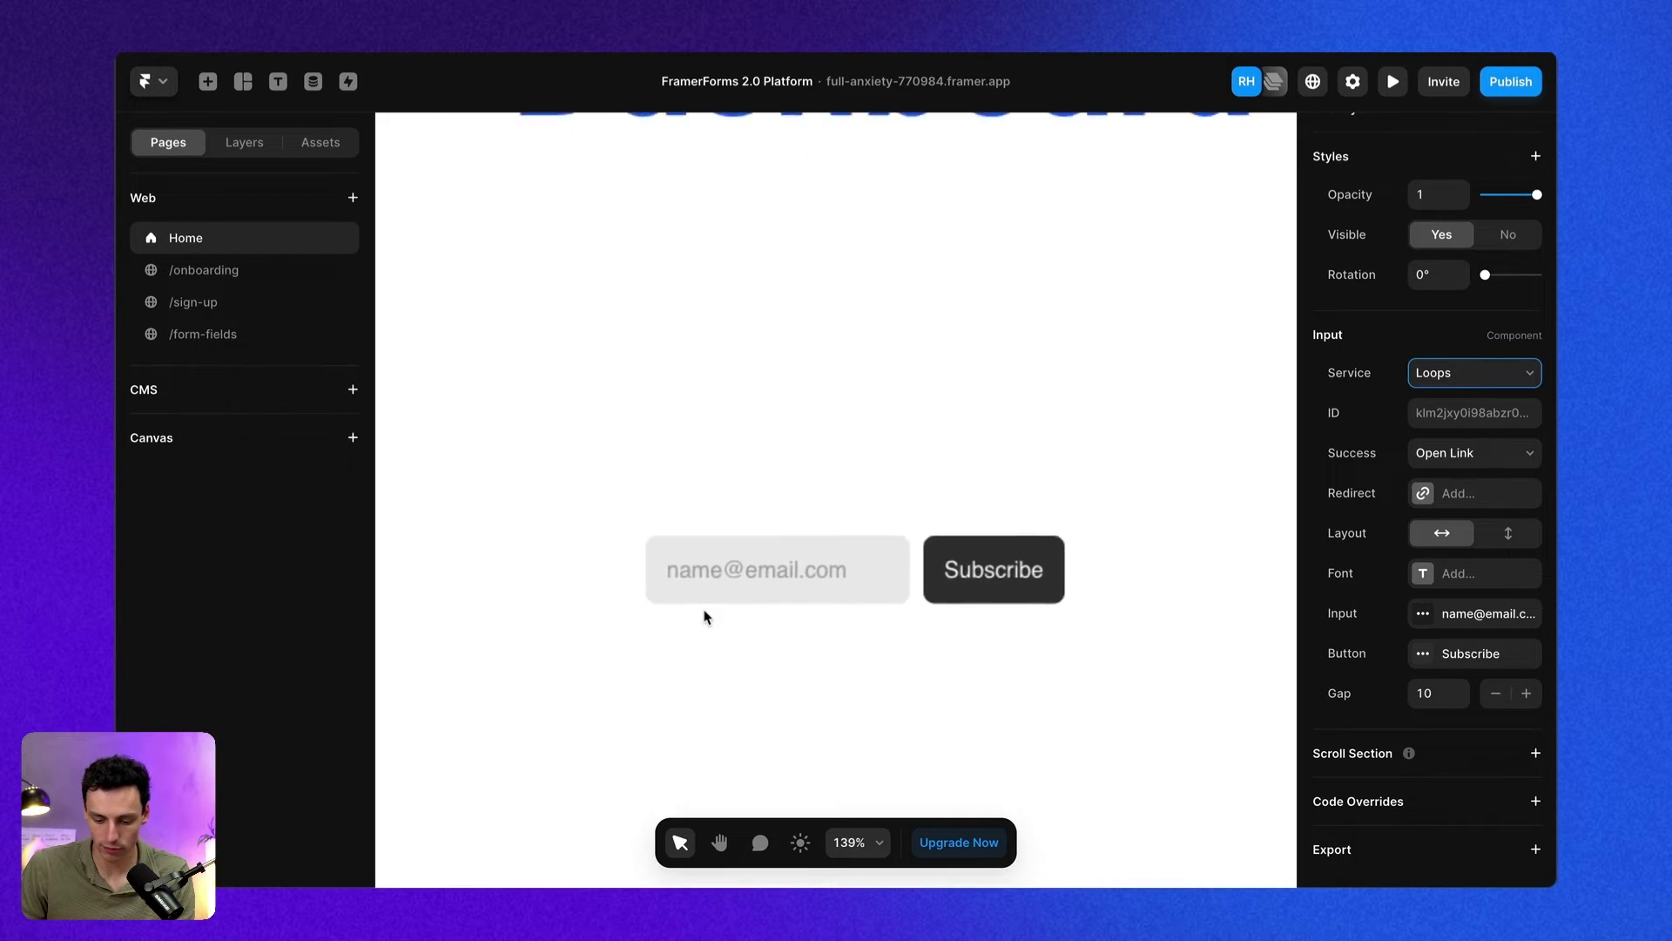
pyautogui.scroll(-4, 703, 616)
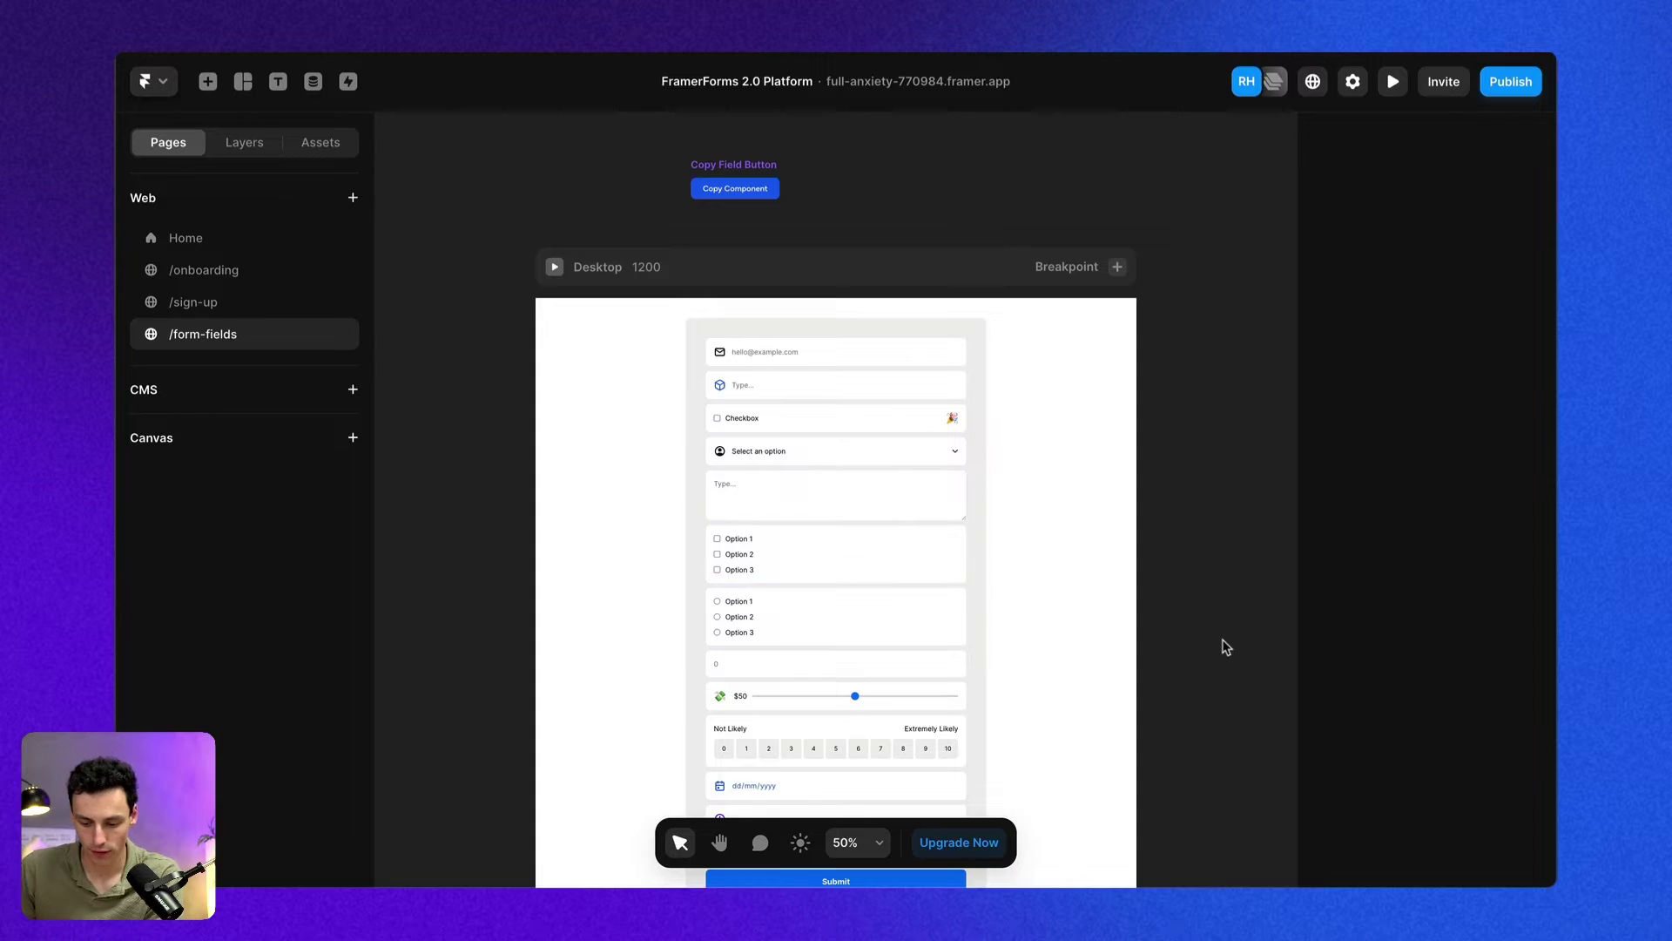
# - Duplicate the Dropdown Field, change the copy's Type to Time, and give it a dark red background
pyautogui.scroll(-3, 1224, 642)
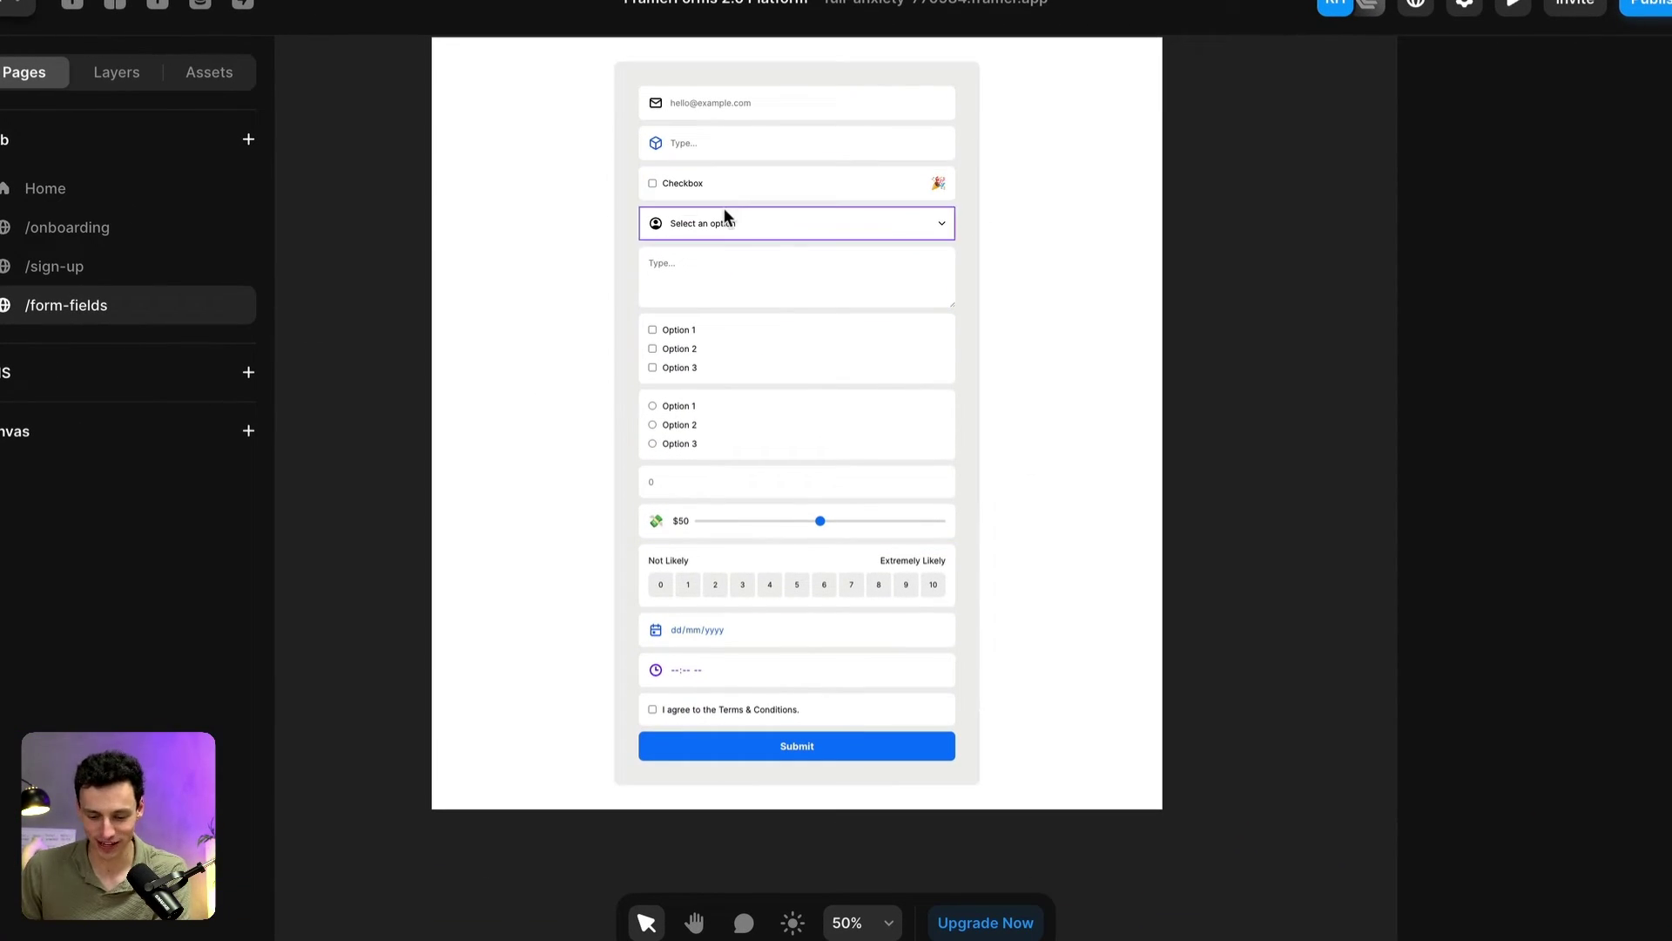
pyautogui.scroll(1, 724, 207)
pyautogui.click(137, 77)
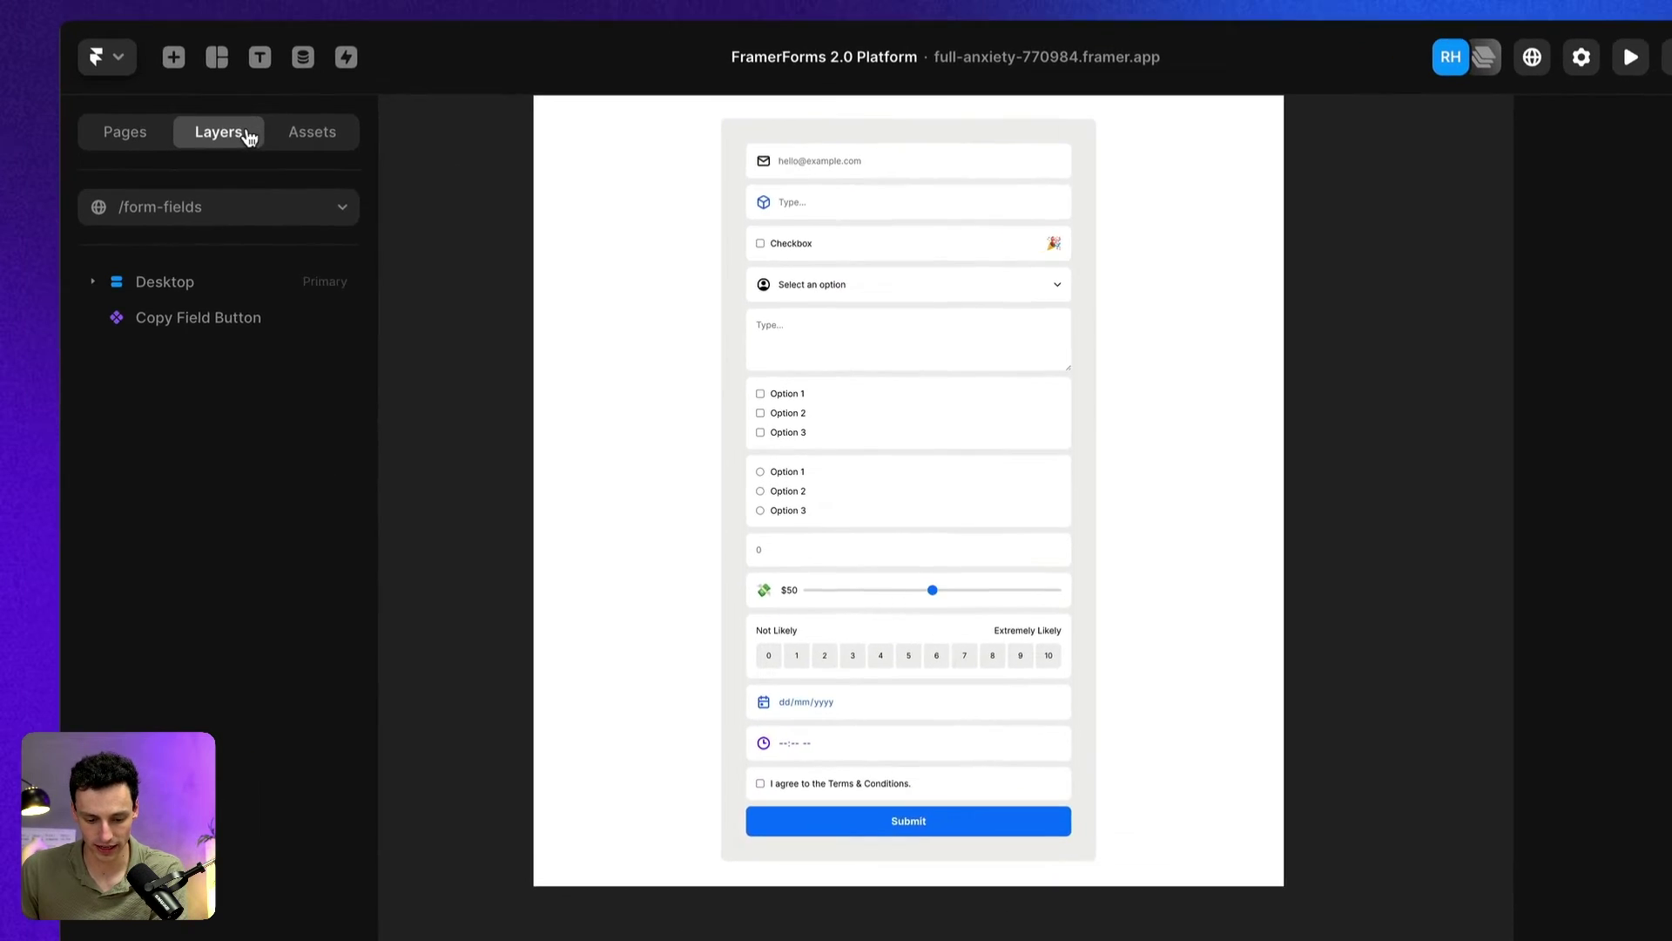
pyautogui.click(214, 78)
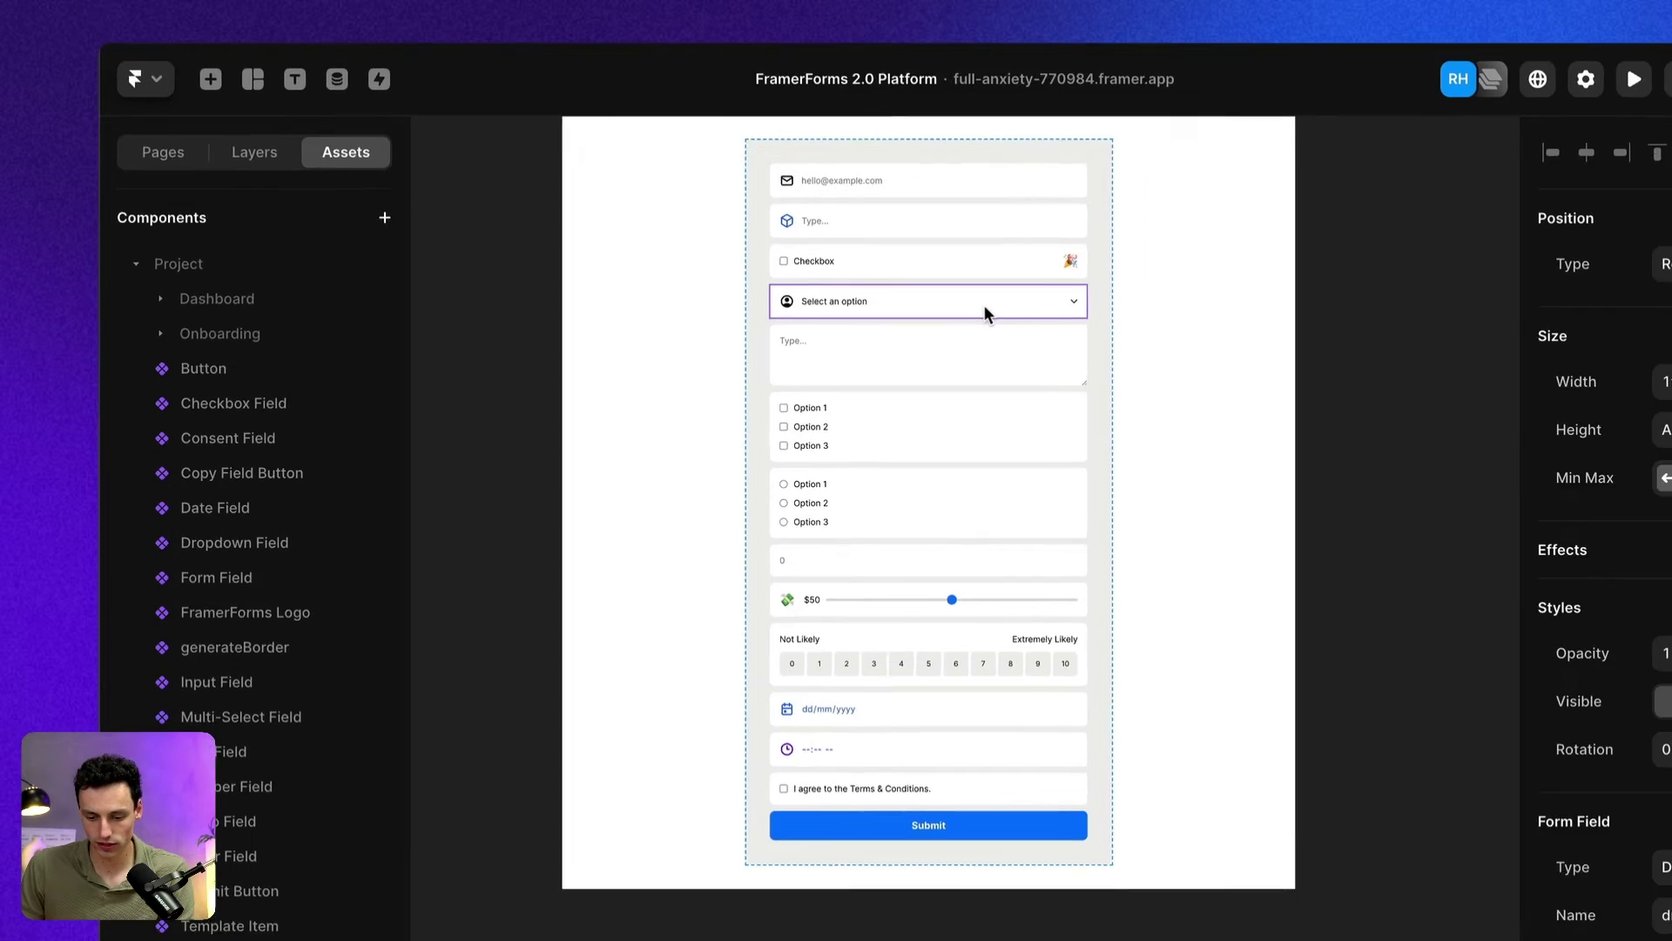
pyautogui.hotkey('ctrl', 'd')
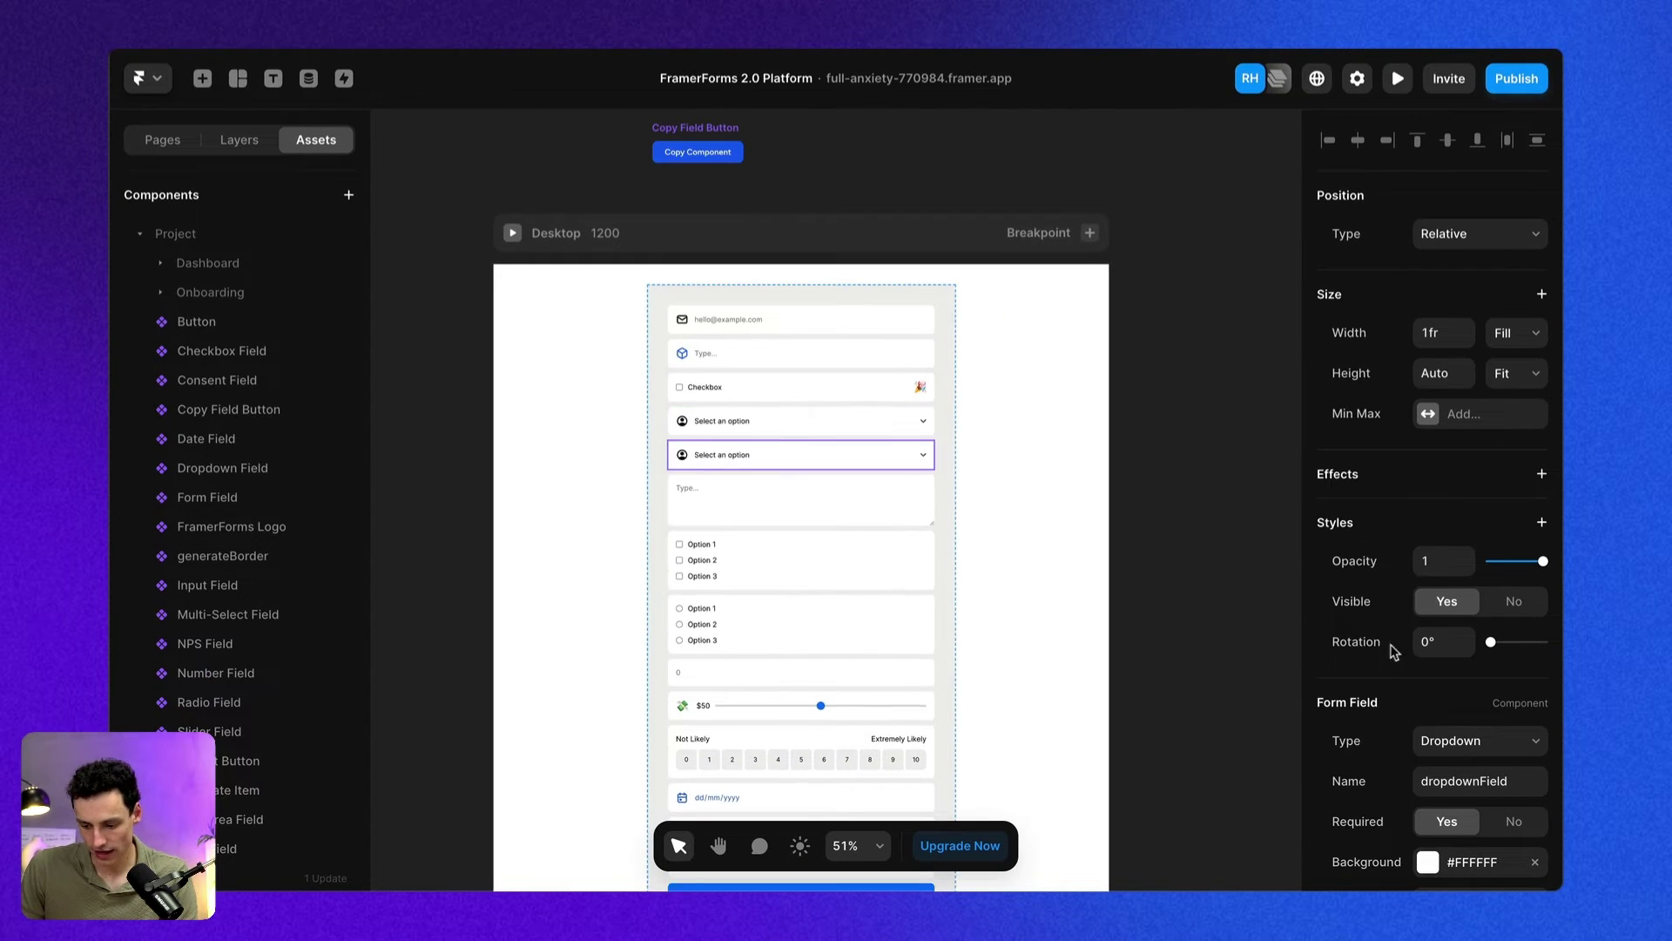
pyautogui.click(1480, 740)
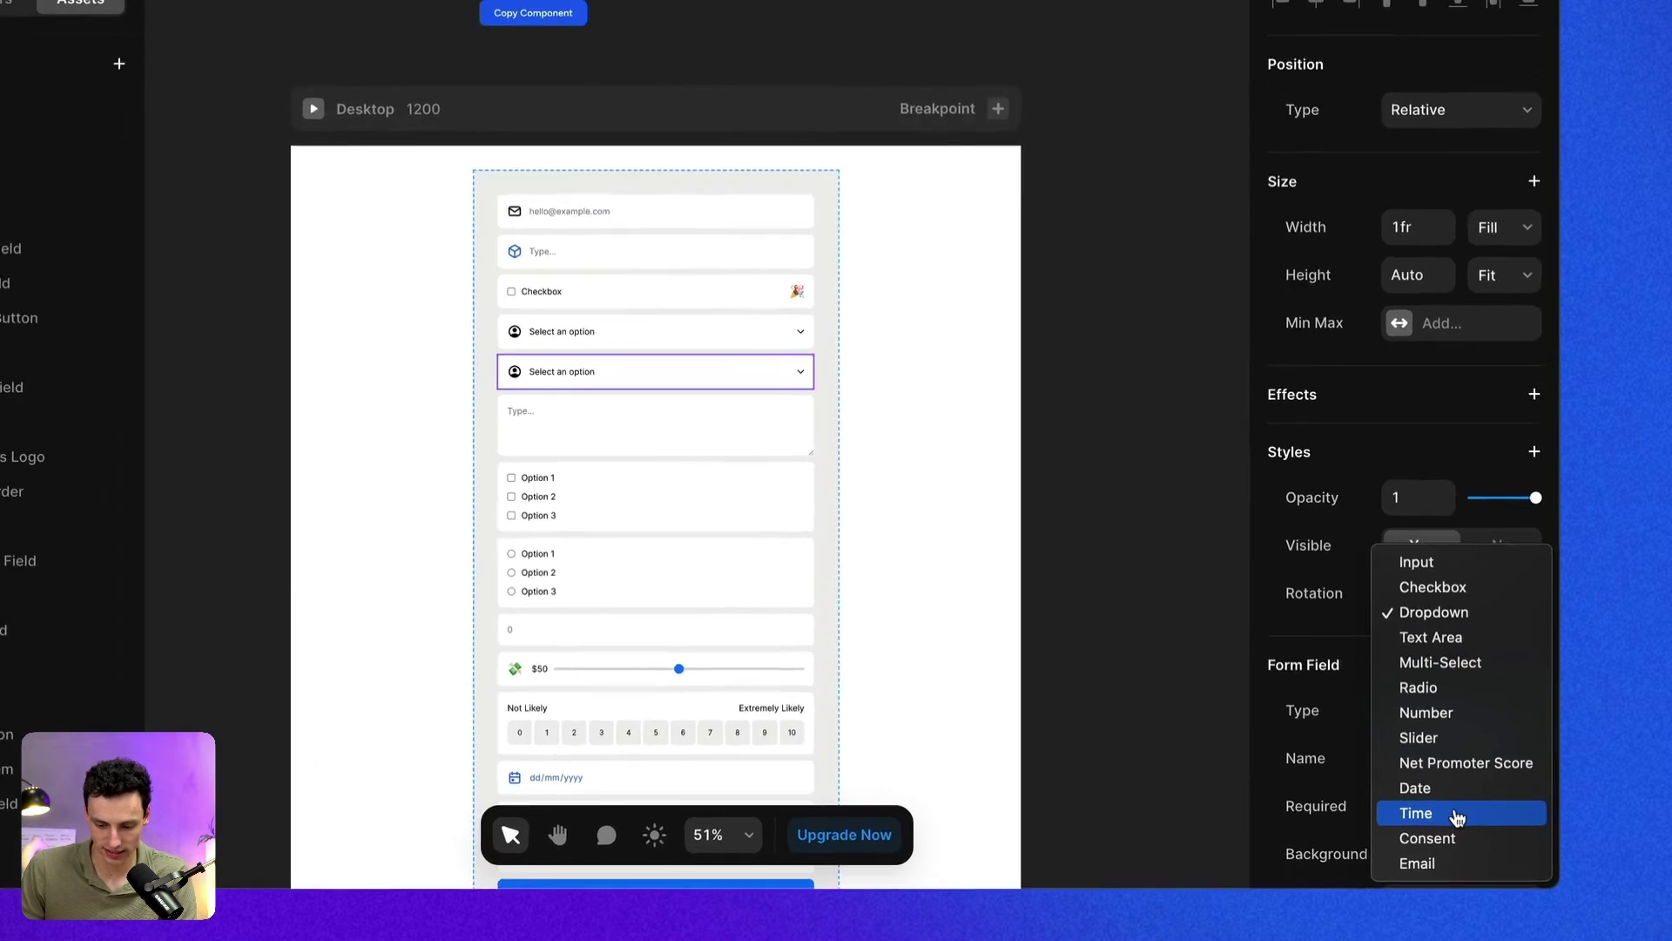
pyautogui.click(1443, 802)
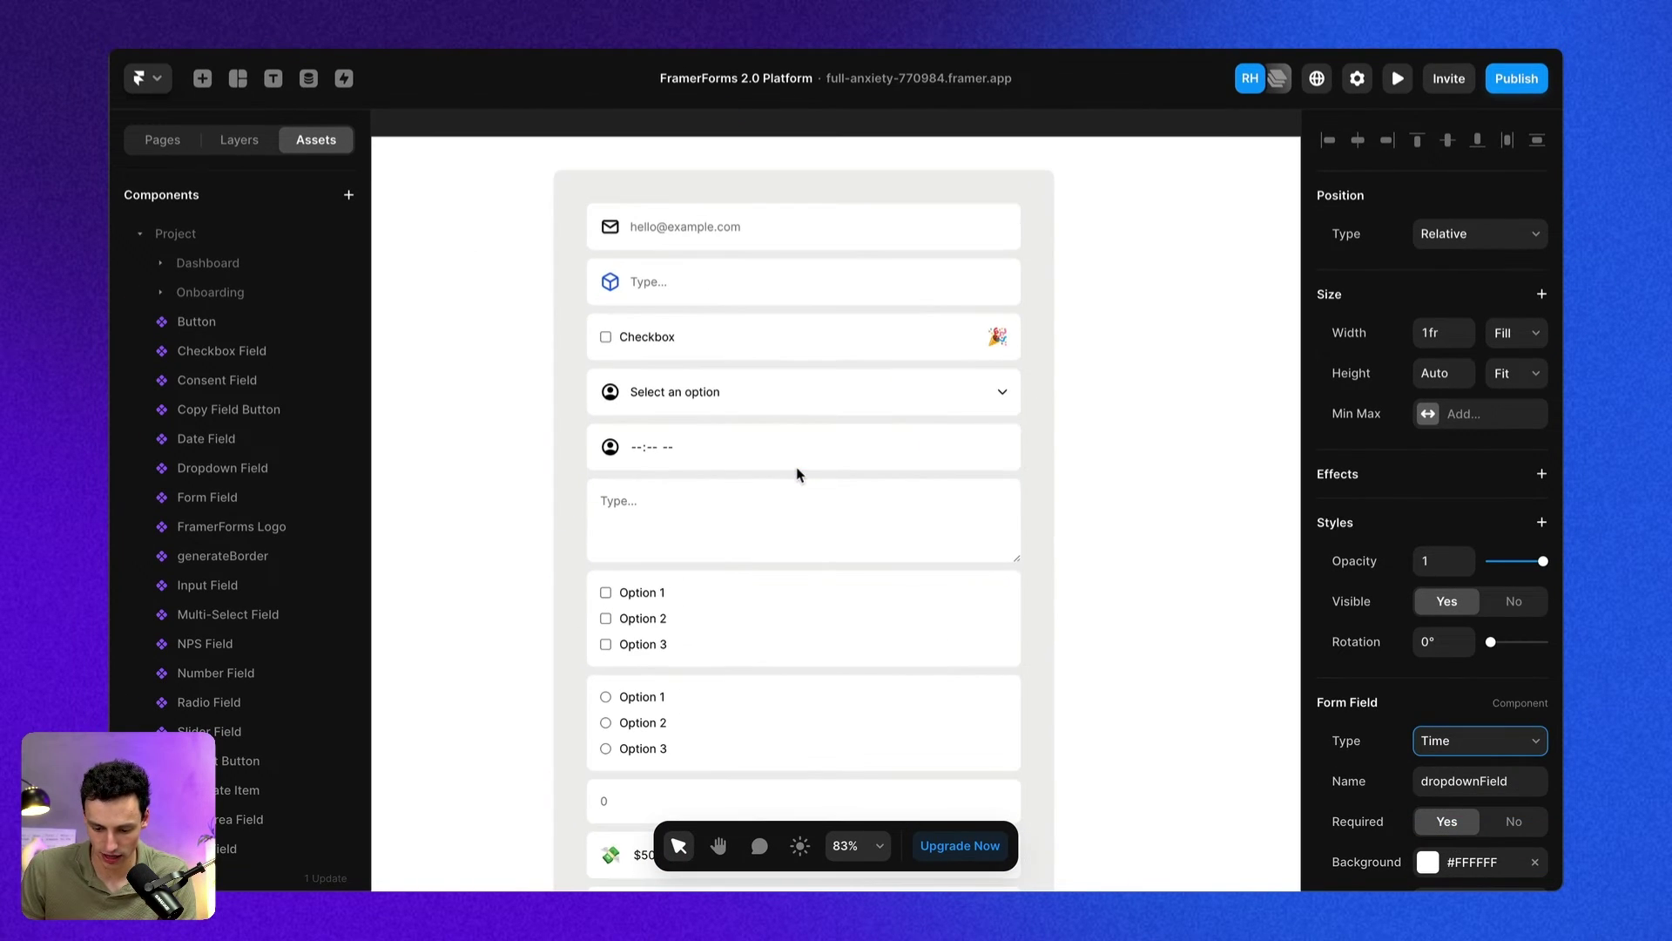
pyautogui.scroll(-5, 1505, 638)
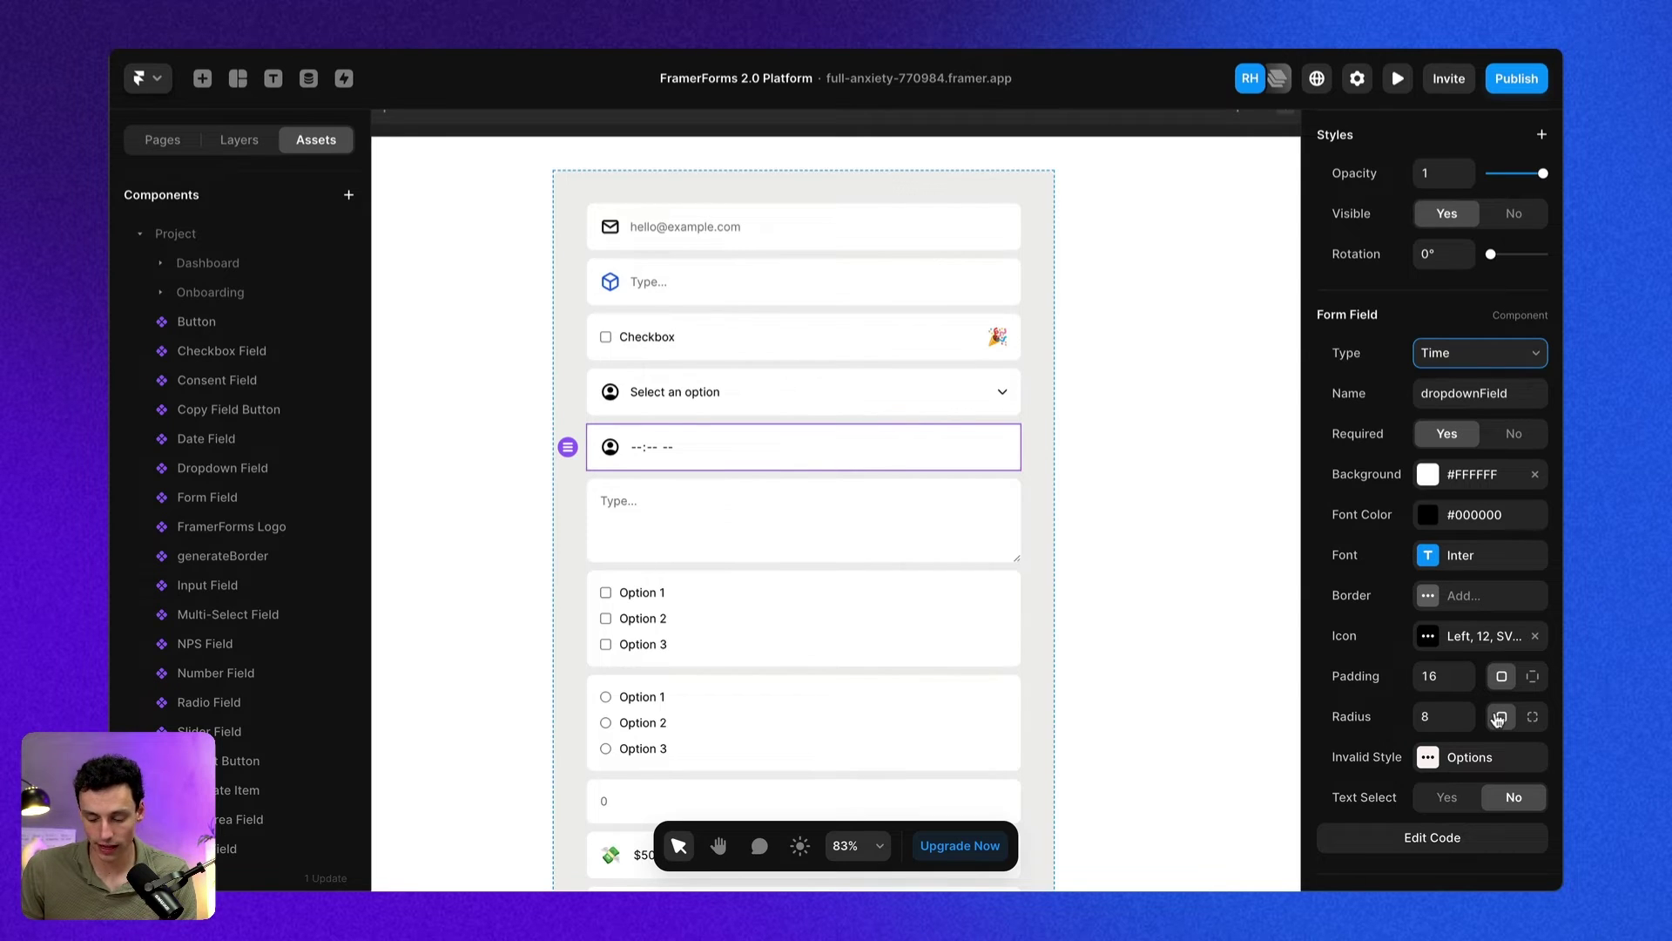
pyautogui.click(1429, 475)
pyautogui.moveTo(1158, 449); pyautogui.dragTo(1099, 479)
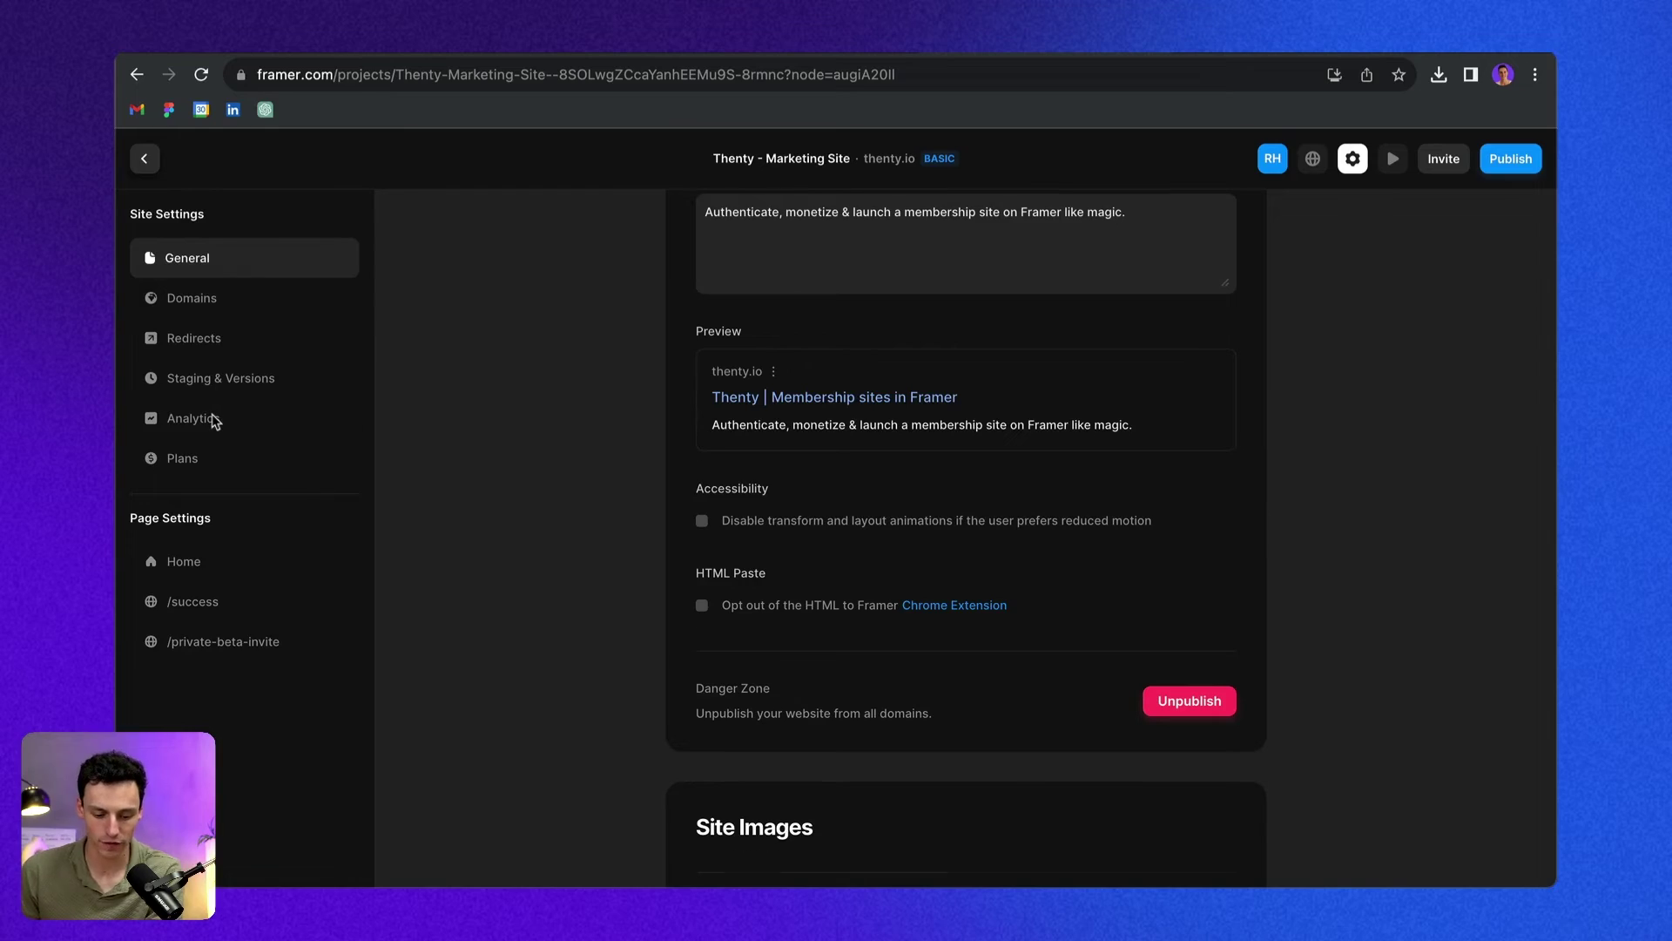
# - Check the site's visitor Analytics, then scroll General settings down to the Google Analytics Measurement ID field
pyautogui.click(216, 420)
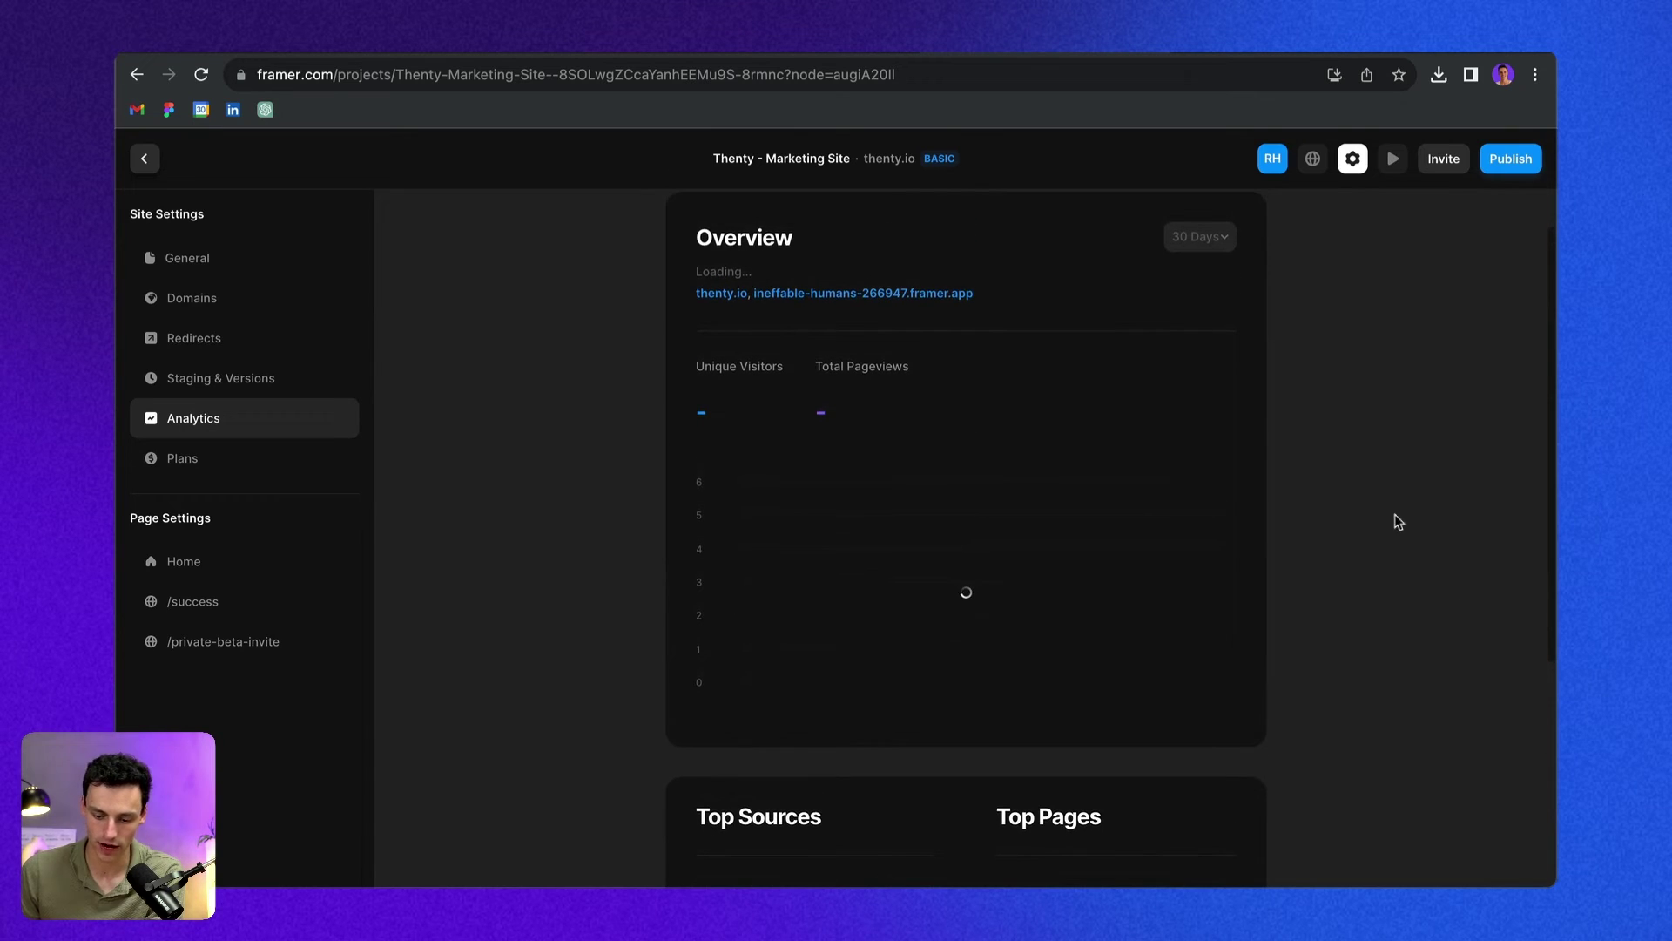
pyautogui.scroll(-1, 1526, 570)
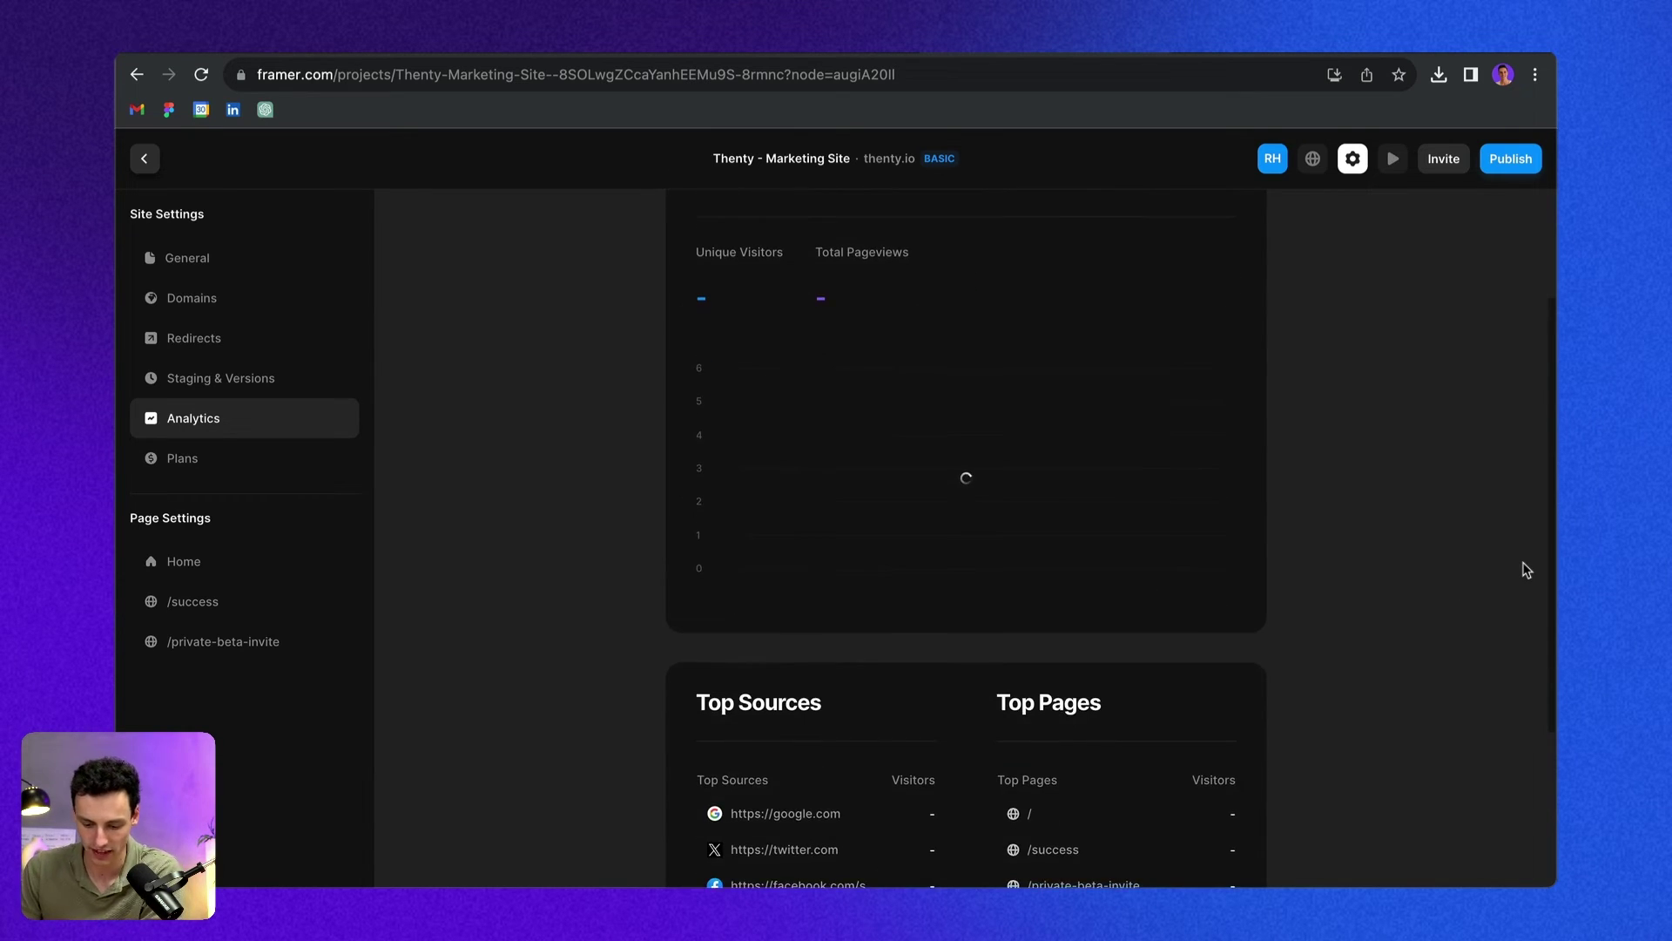
pyautogui.scroll(-2, 1526, 570)
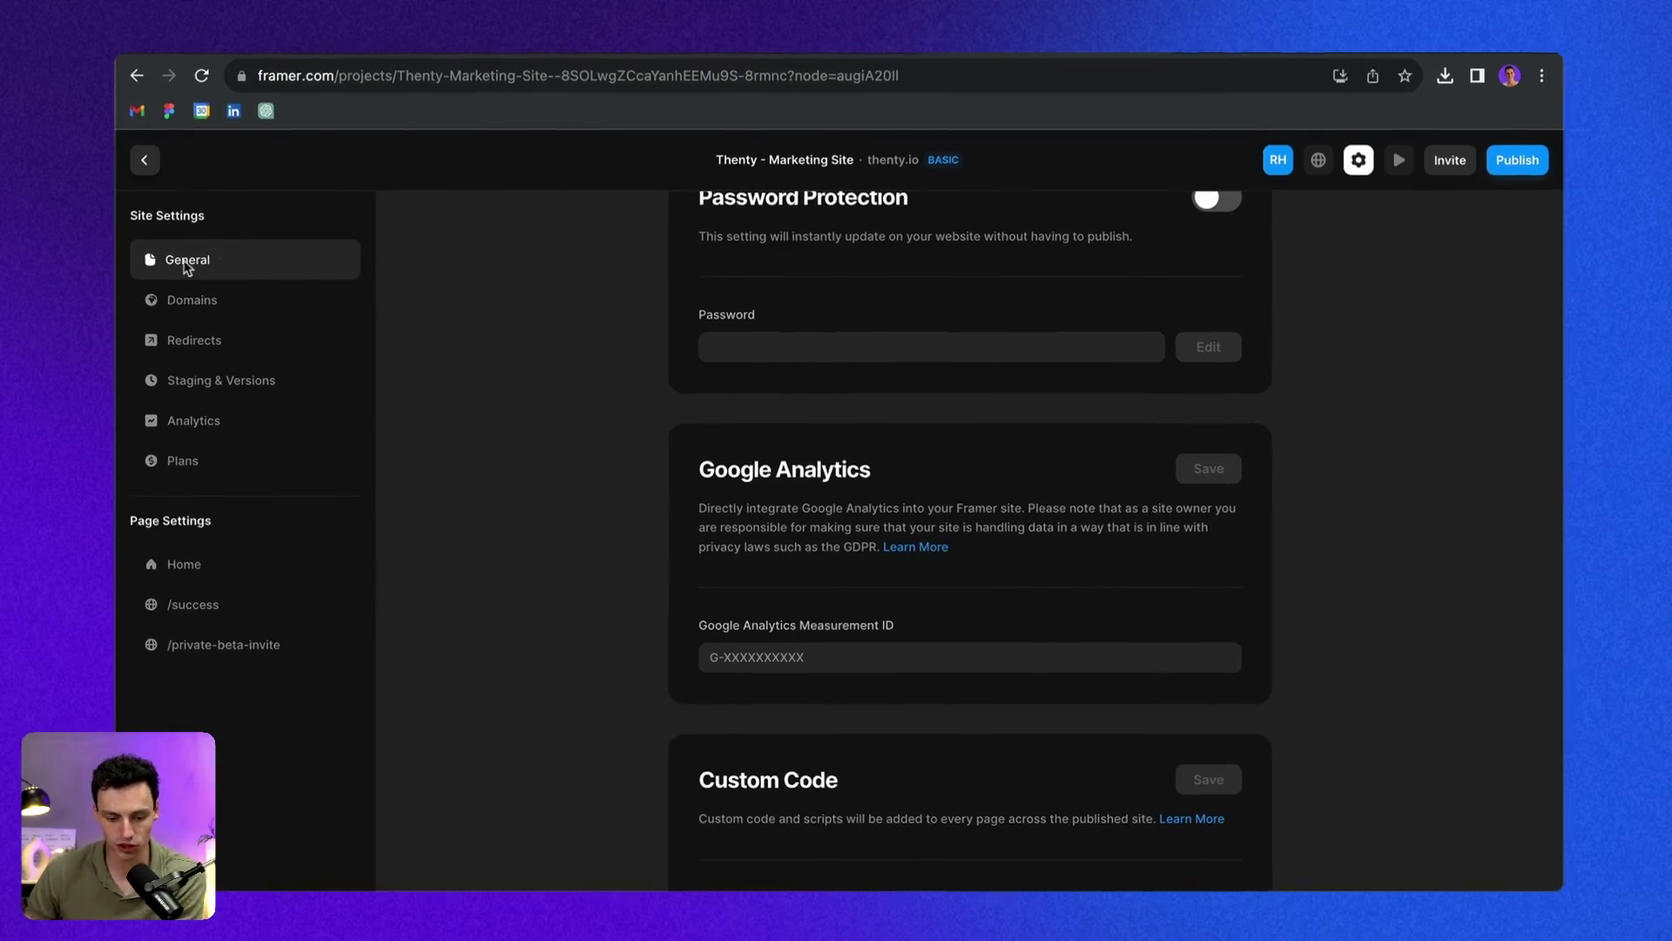
pyautogui.scroll(-1, 775, 417)
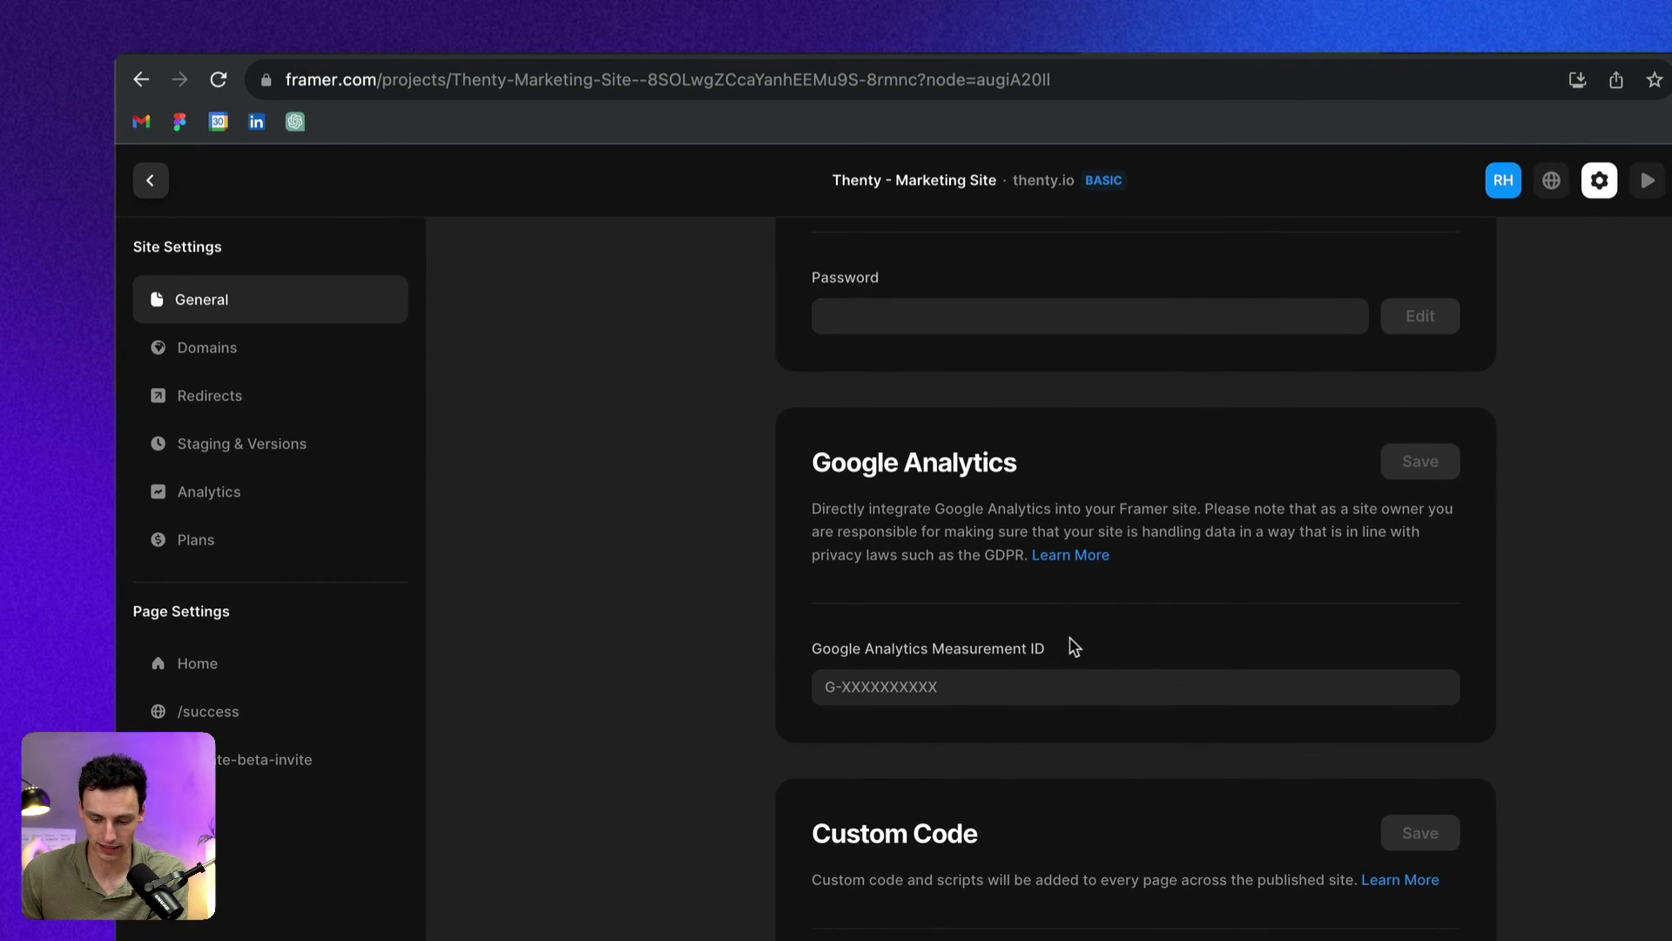